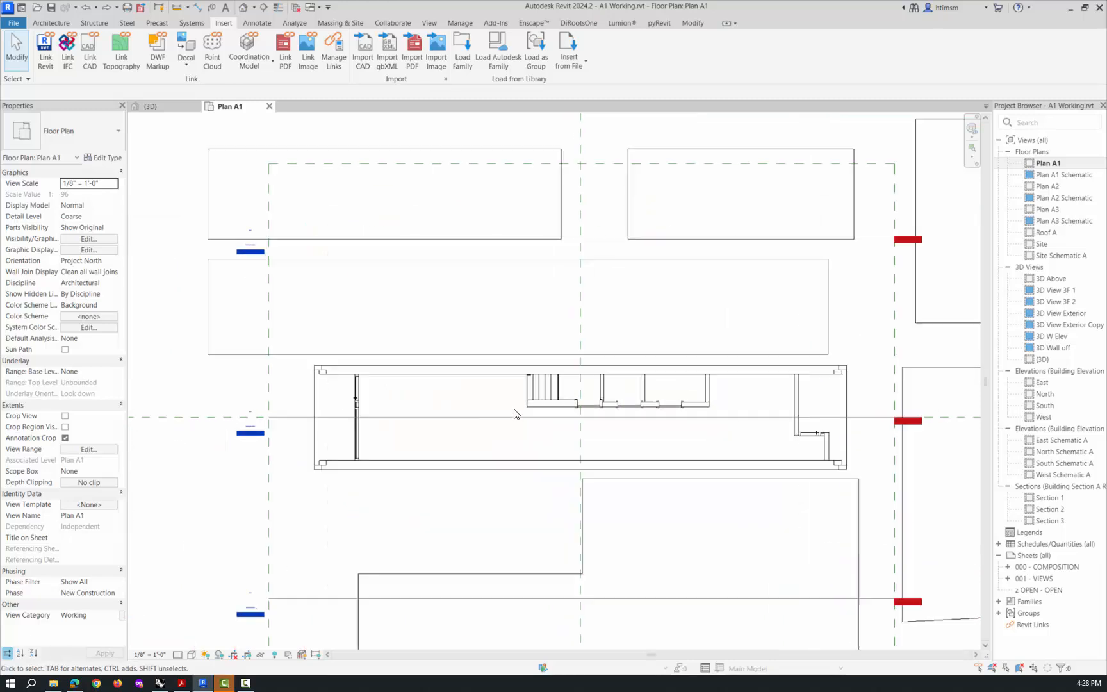
# Toggle Thin Lines on and off at the wall corner in Plan A1 to compare line weights.
pyautogui.scroll(4, 293, 378)
pyautogui.scroll(3, 293, 300)
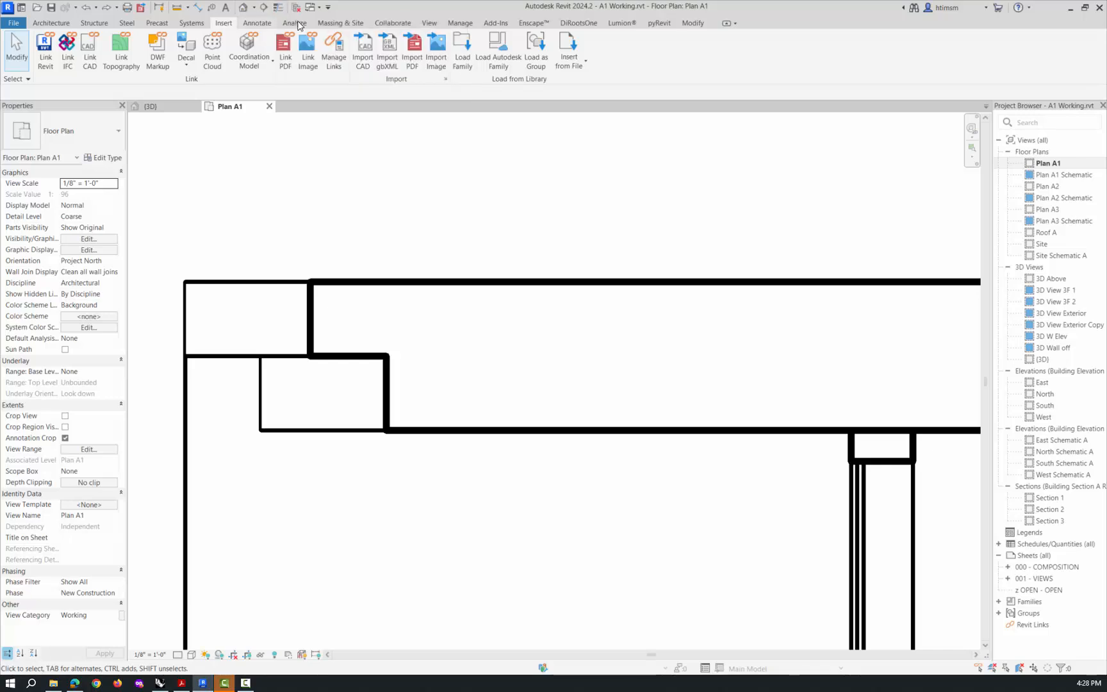
pyautogui.click(278, 7)
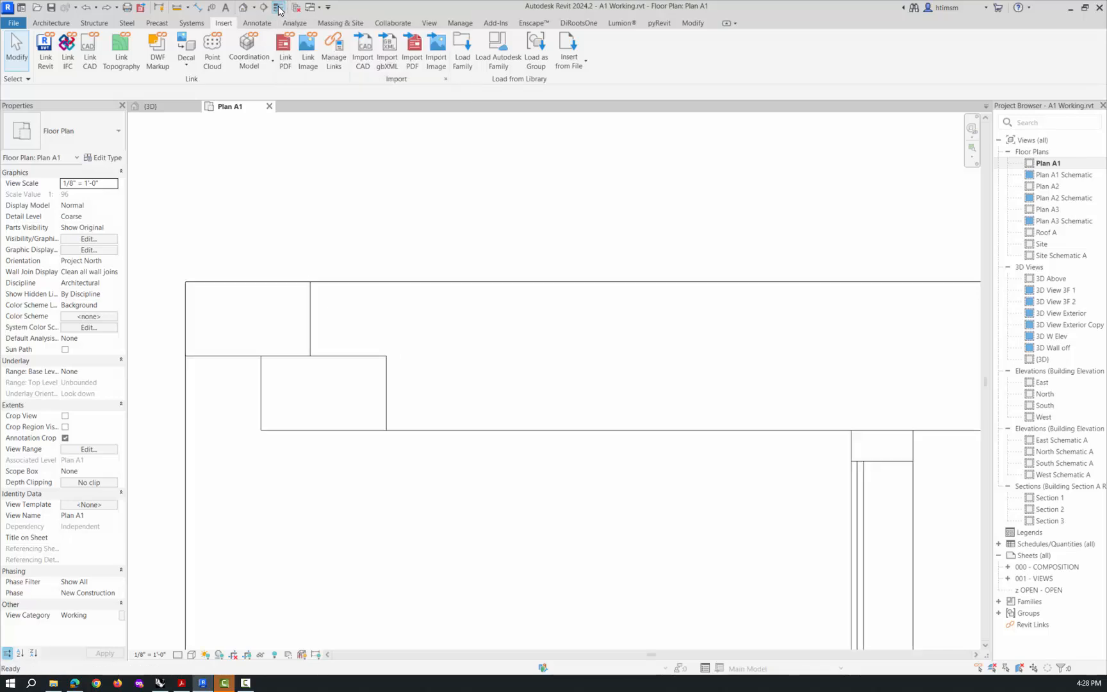
pyautogui.click(278, 9)
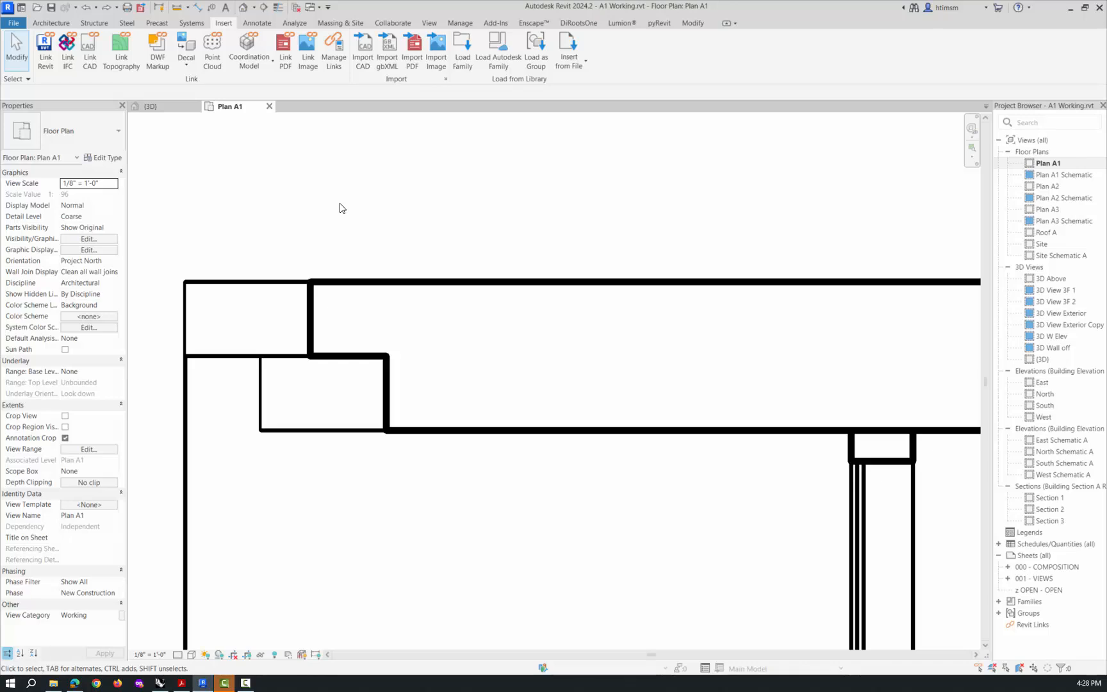
pyautogui.press('t')
pyautogui.press('l')
pyautogui.press('t')
pyautogui.press('l')
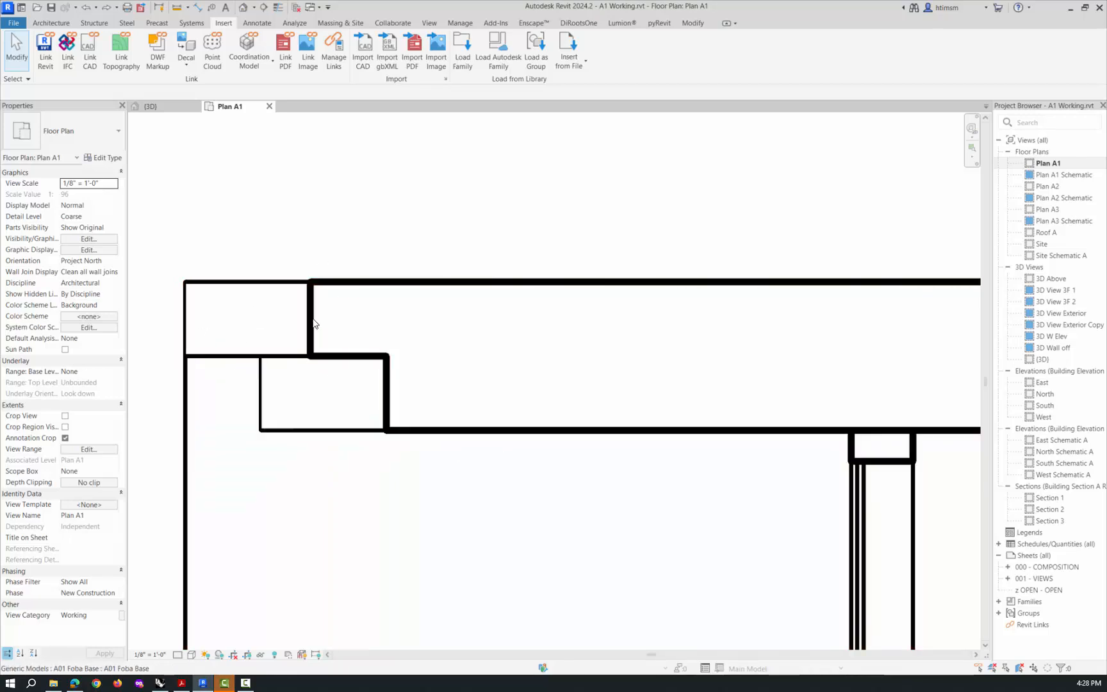
pyautogui.scroll(-5, 283, 244)
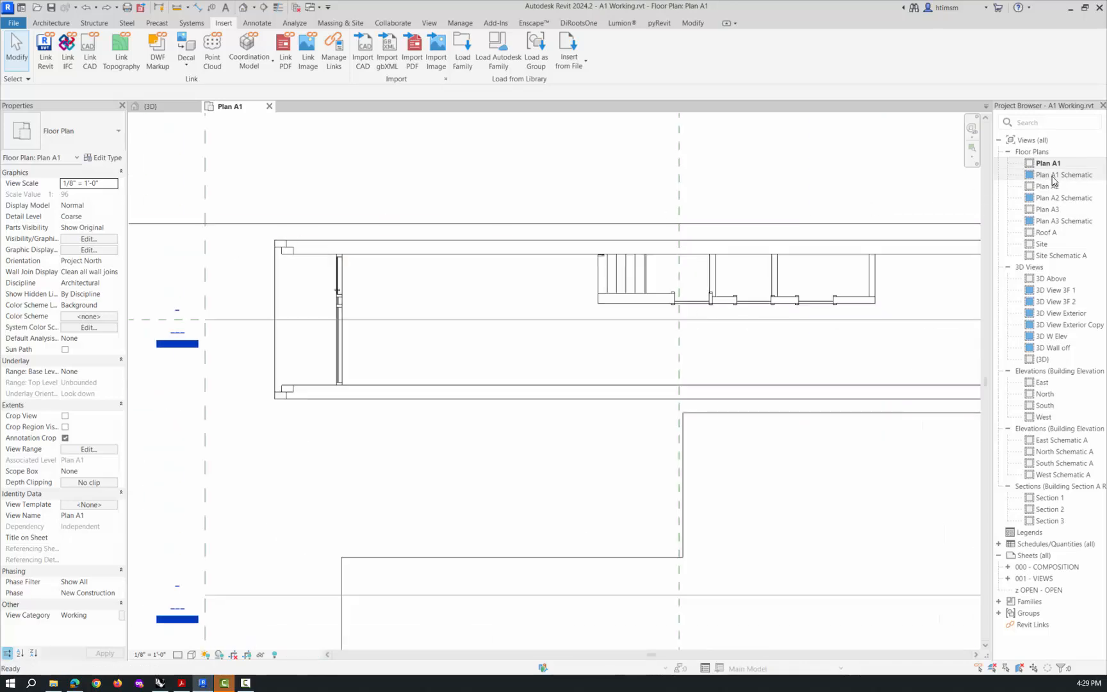
# Open Plan A1 Schematic and tile it beside Plan A1 for comparison, with the 3D view closed.
pyautogui.doubleClick(1054, 175)
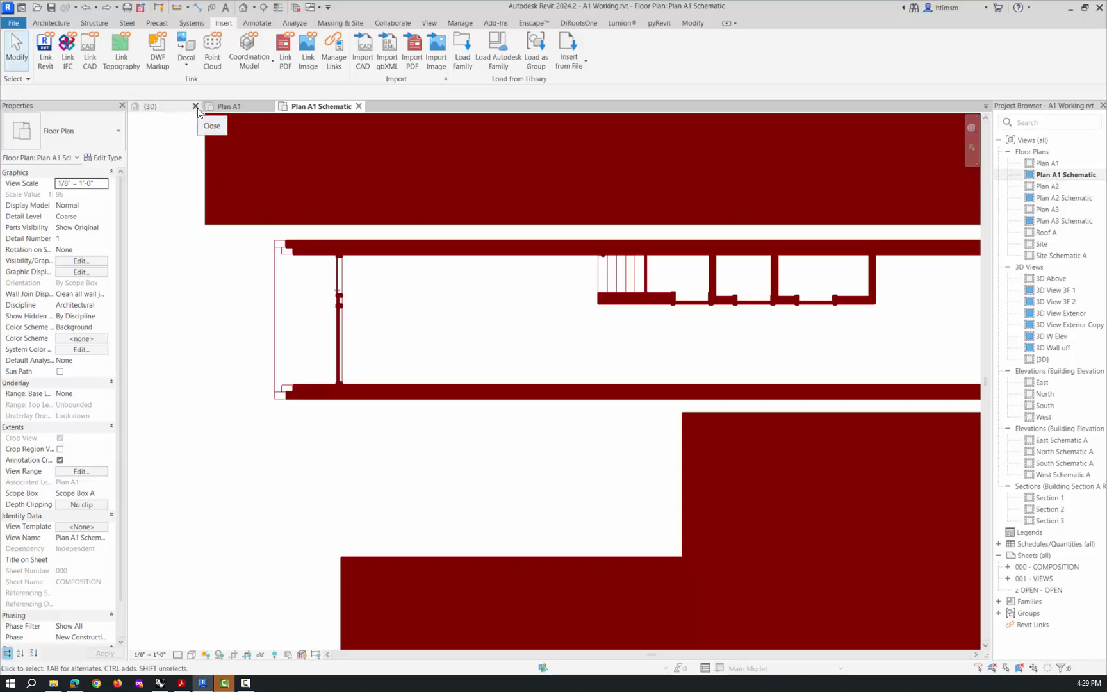
pyautogui.click(195, 107)
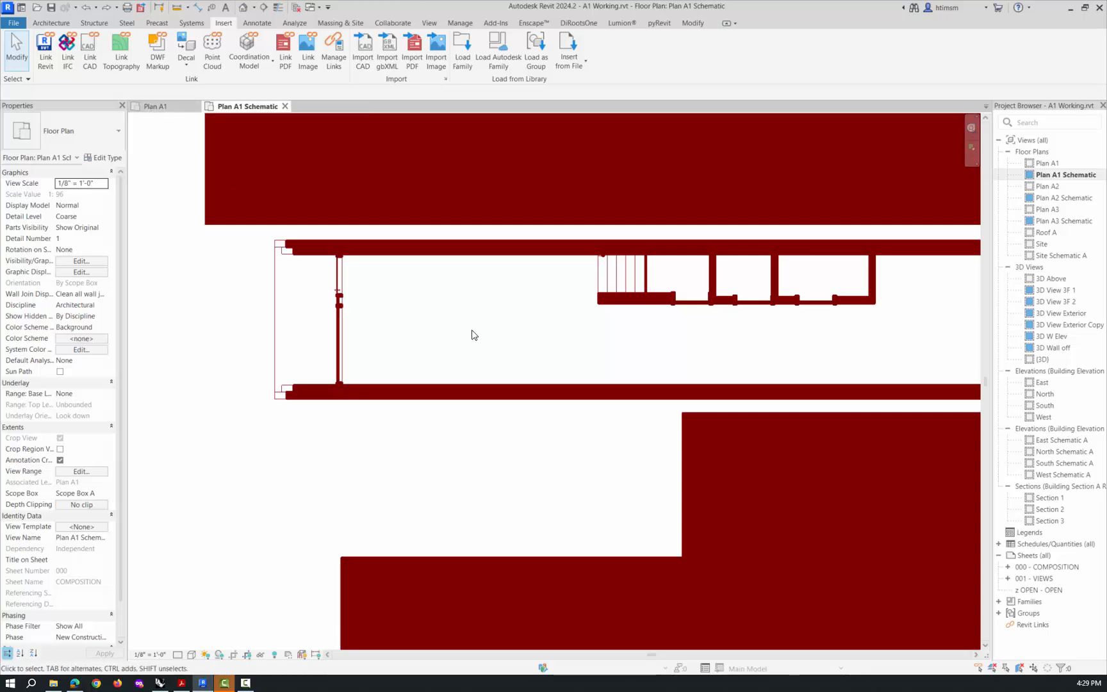
pyautogui.press('w')
pyautogui.press('t')
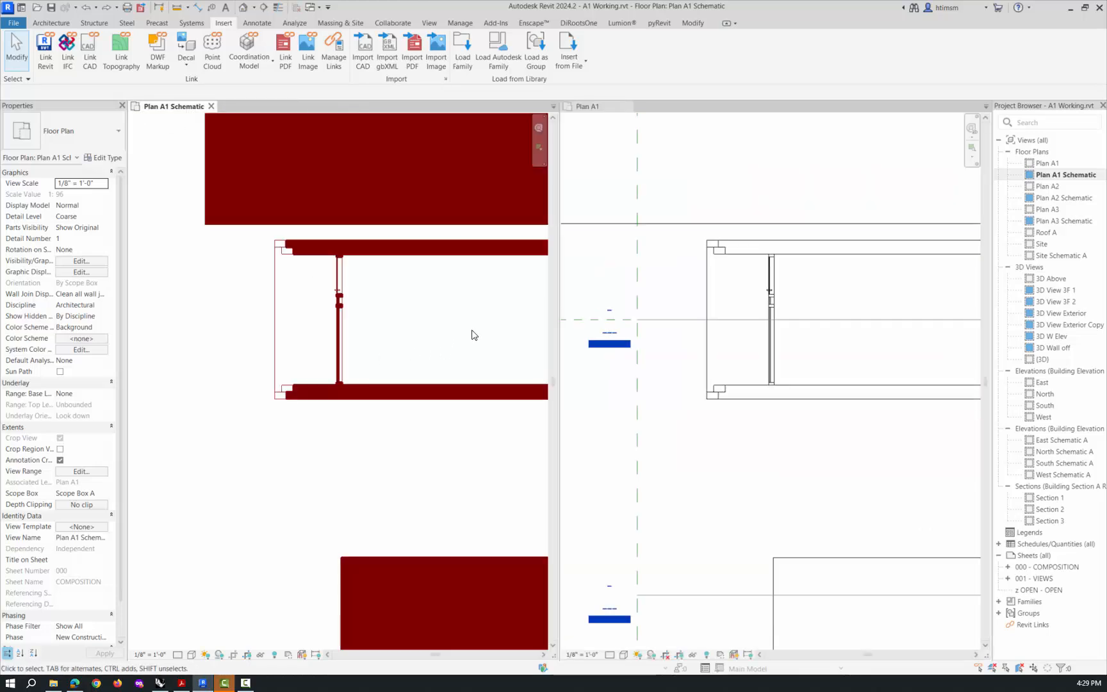
pyautogui.press('z')
pyautogui.press('a')
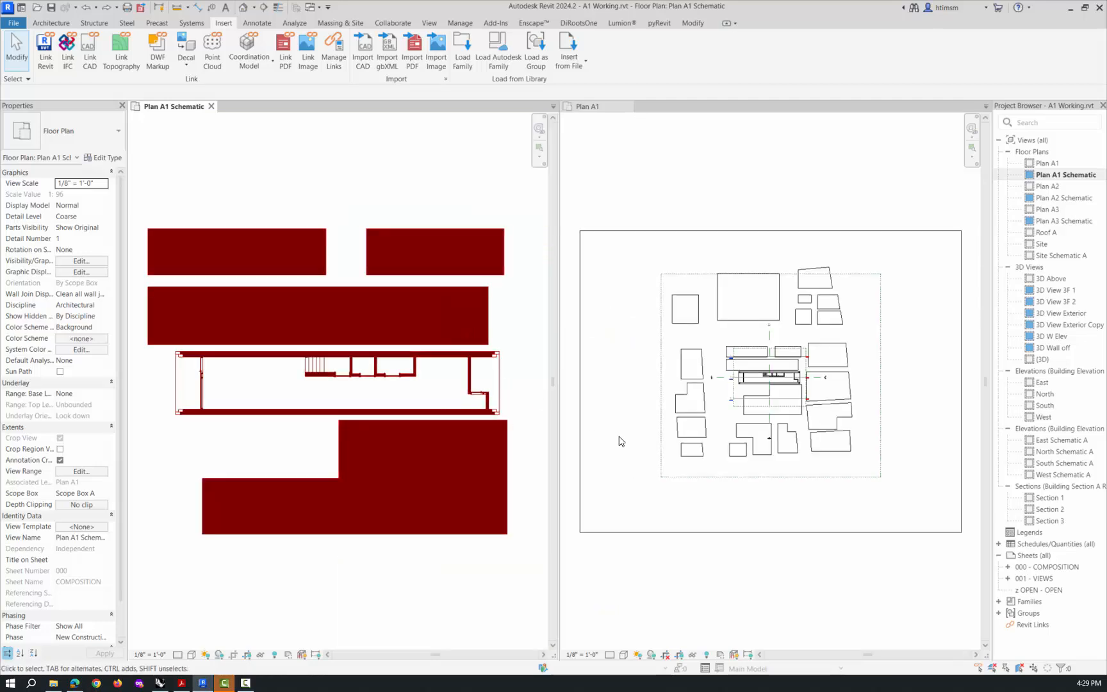
pyautogui.scroll(5, 776, 368)
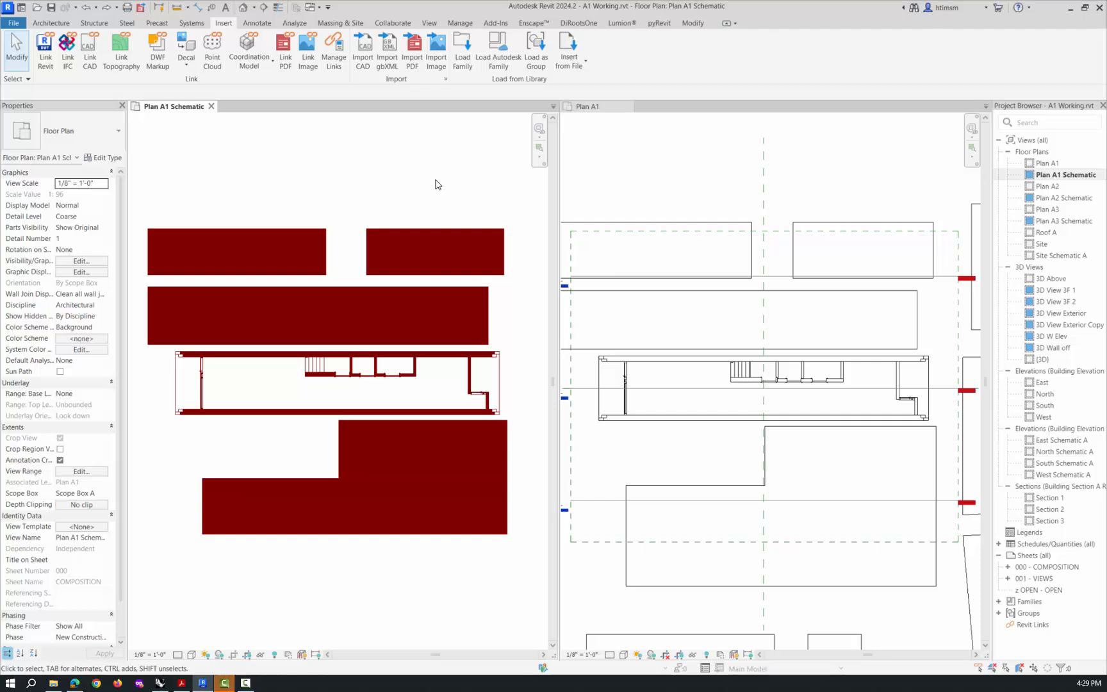
# Return to tabbed views and open Plan A3 Schematic, closing all other open views.
pyautogui.press('t')
pyautogui.press('w')
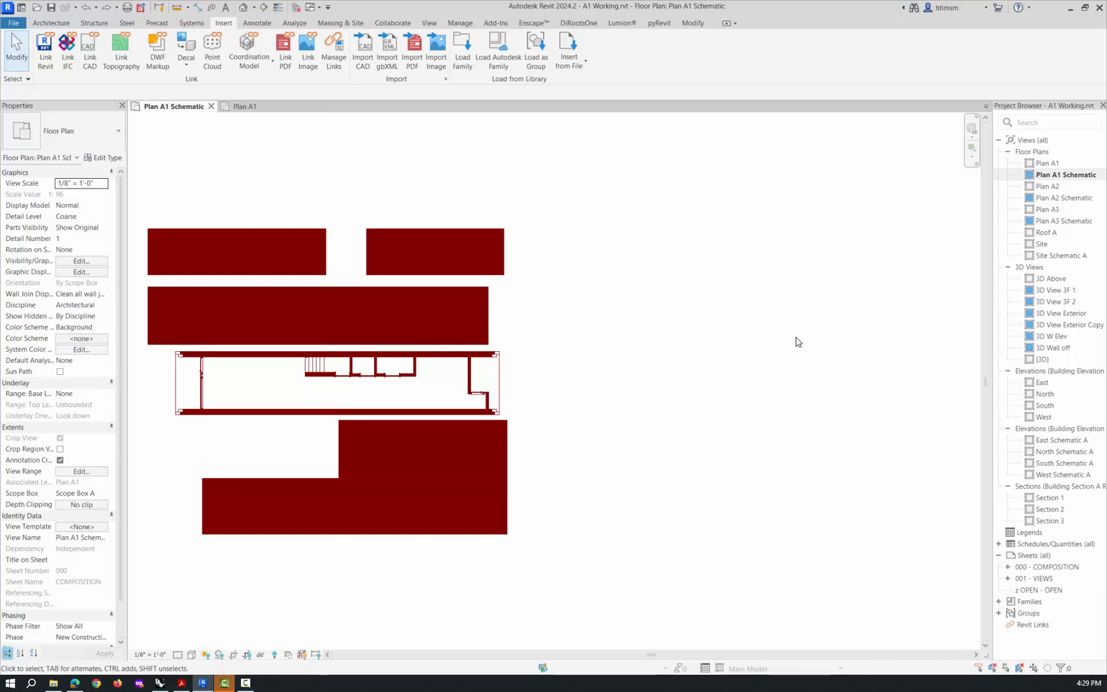
pyautogui.doubleClick(1049, 222)
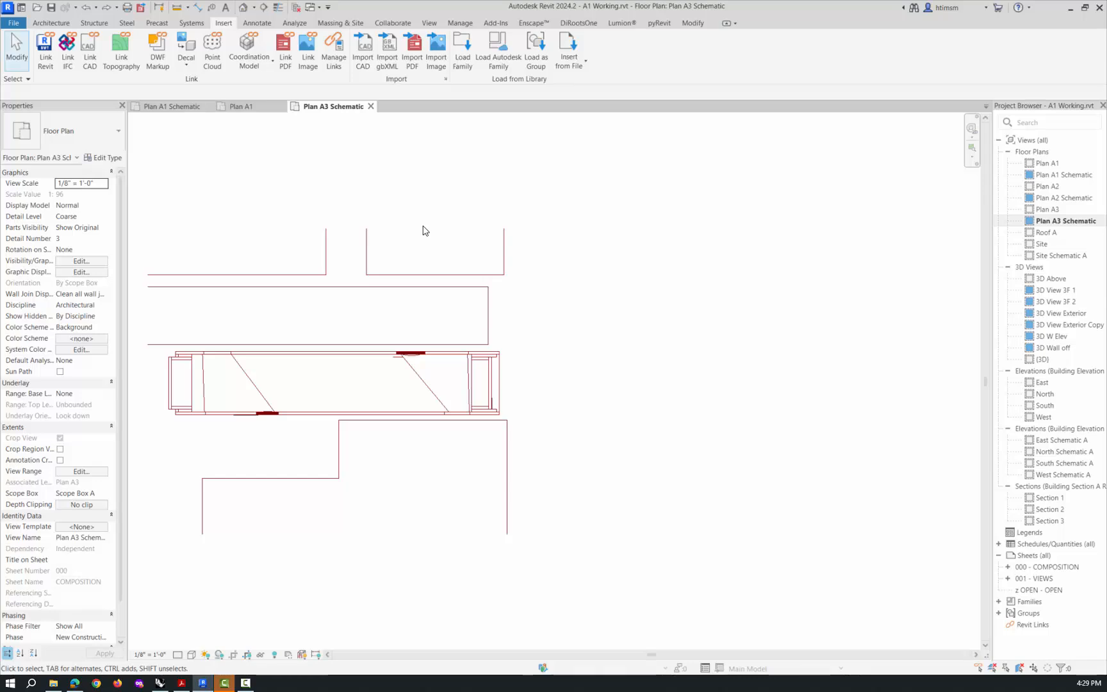
pyautogui.scroll(-2, 618, 363)
pyautogui.scroll(6, 401, 388)
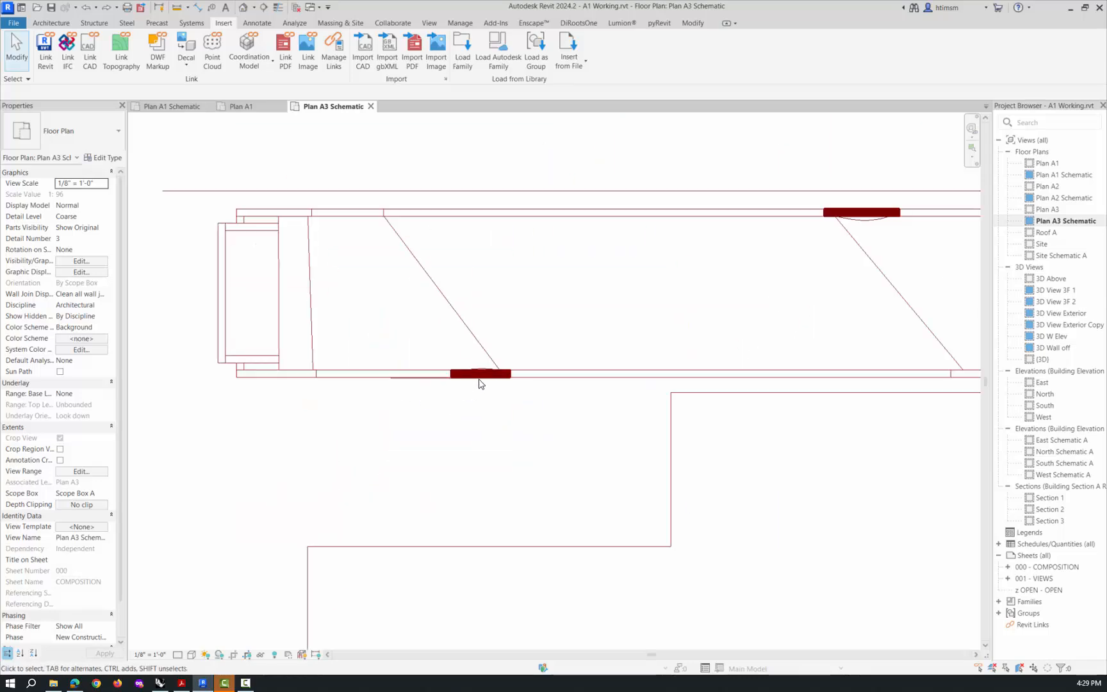
pyautogui.scroll(-3, 413, 388)
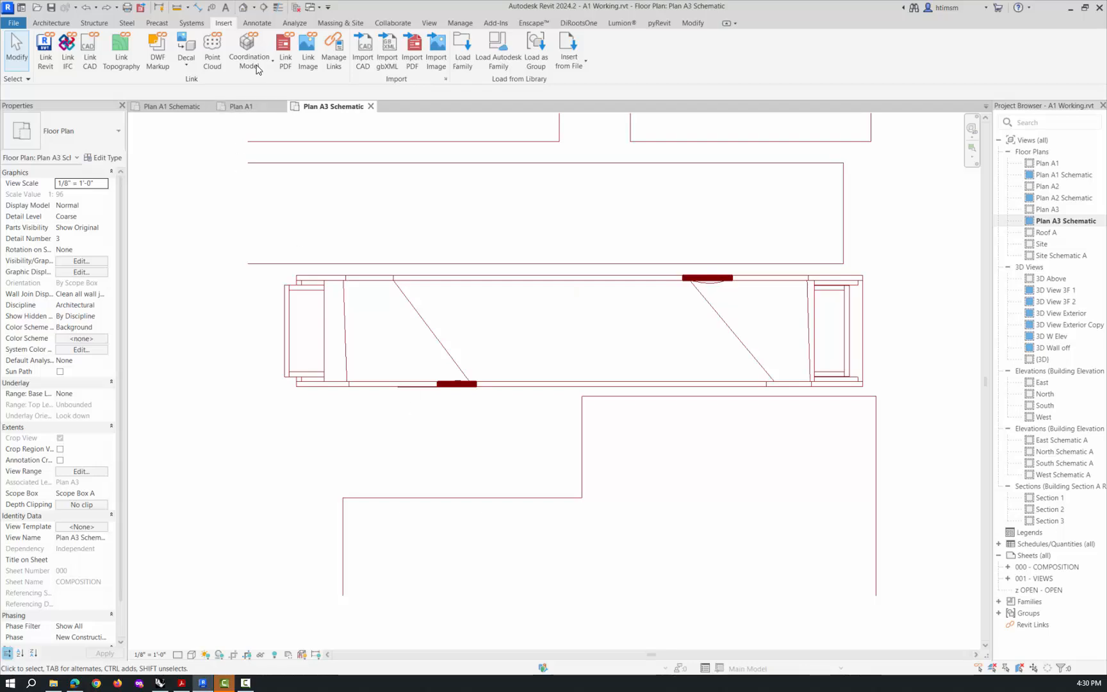
pyautogui.click(298, 13)
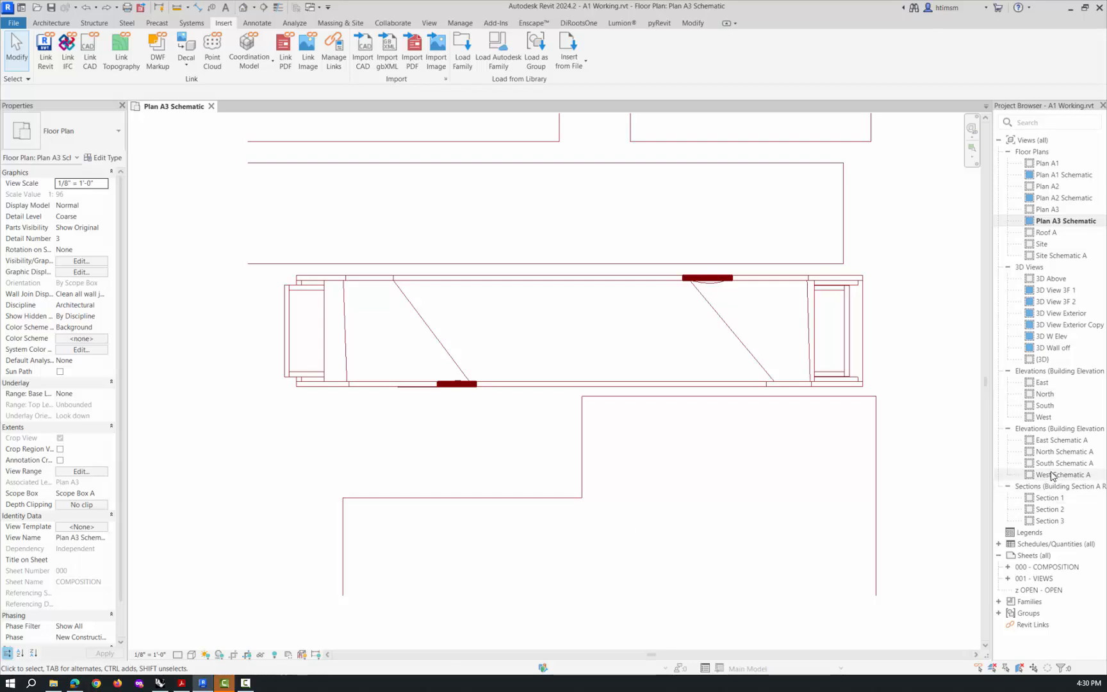
# Open the West elevation tiled beside Plan A3 Schematic and examine the level lines and their tags.
pyautogui.doubleClick(1043, 417)
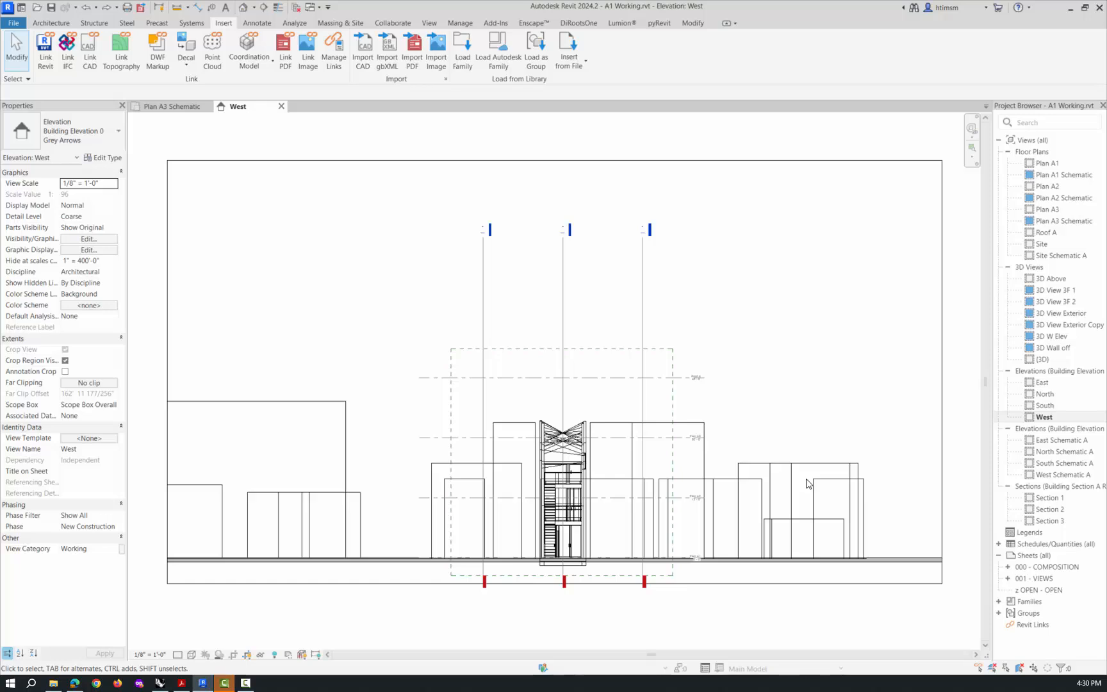
pyautogui.press('w')
pyautogui.press('t')
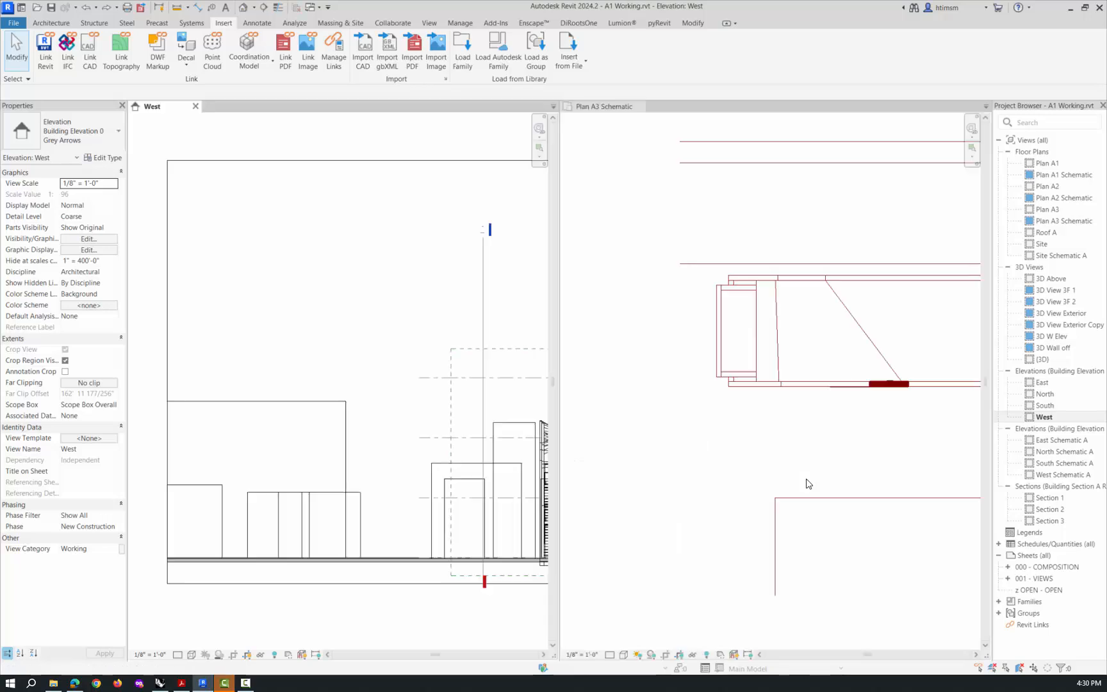
pyautogui.press('z')
pyautogui.press('a')
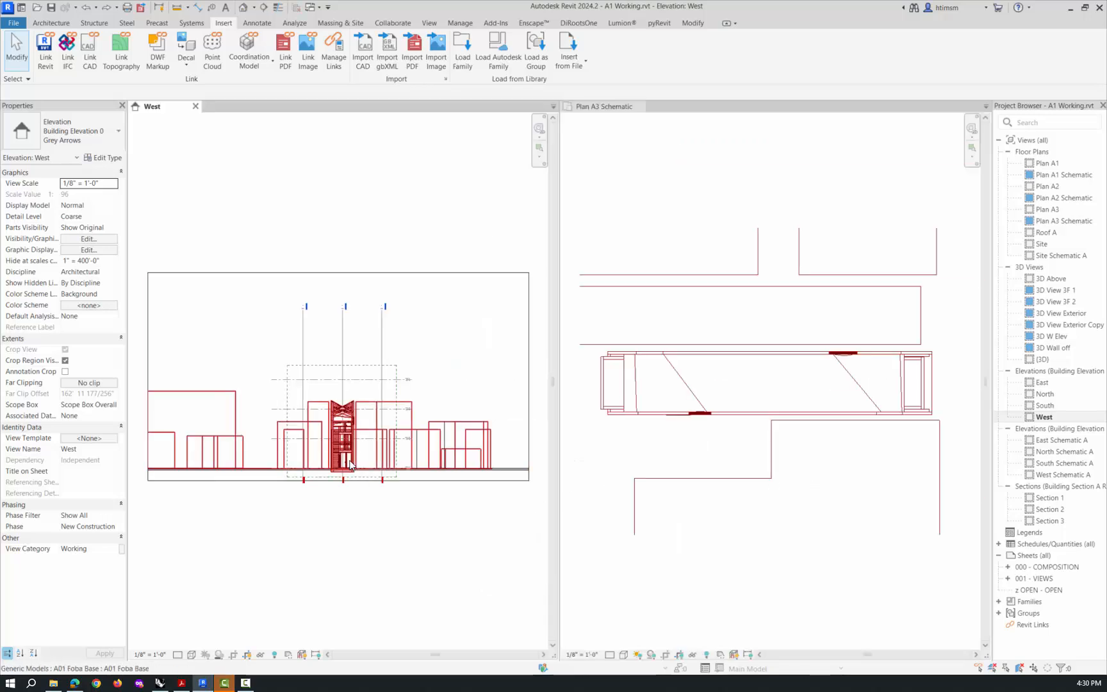
pyautogui.scroll(3, 329, 423)
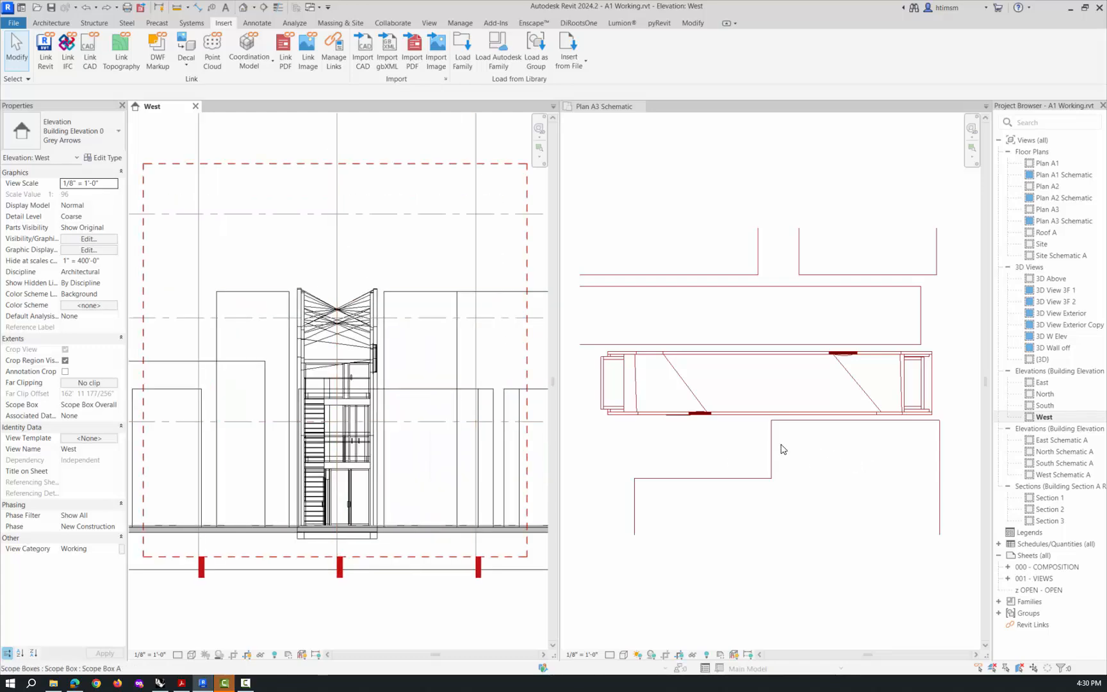
pyautogui.scroll(3, 700, 425)
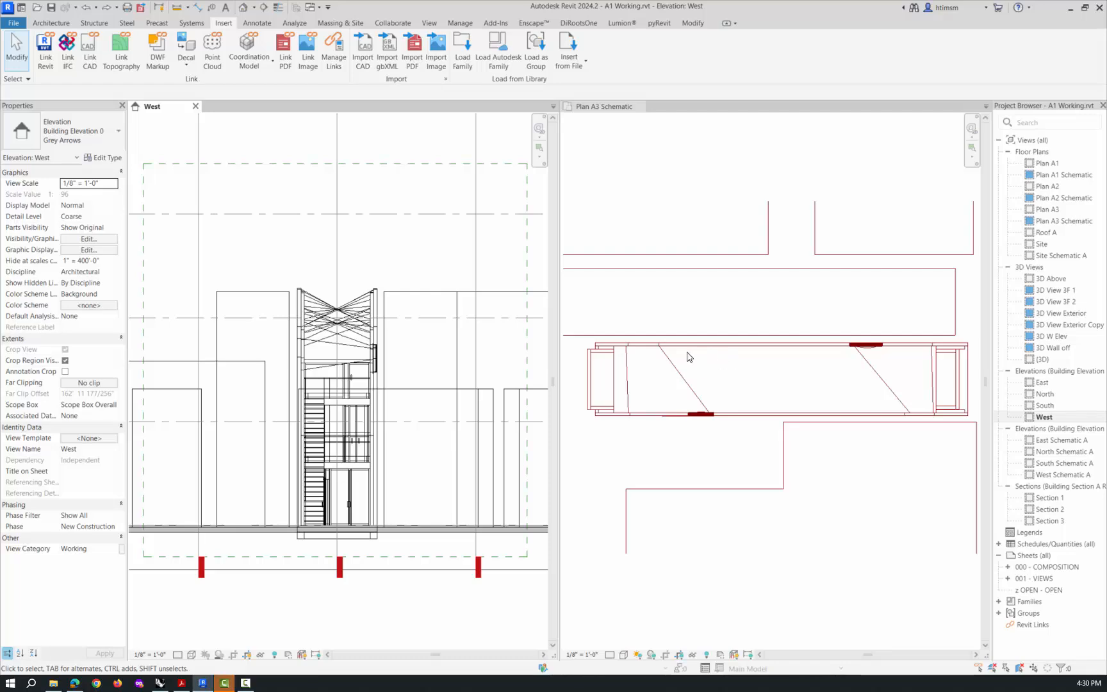
pyautogui.scroll(5, 442, 325)
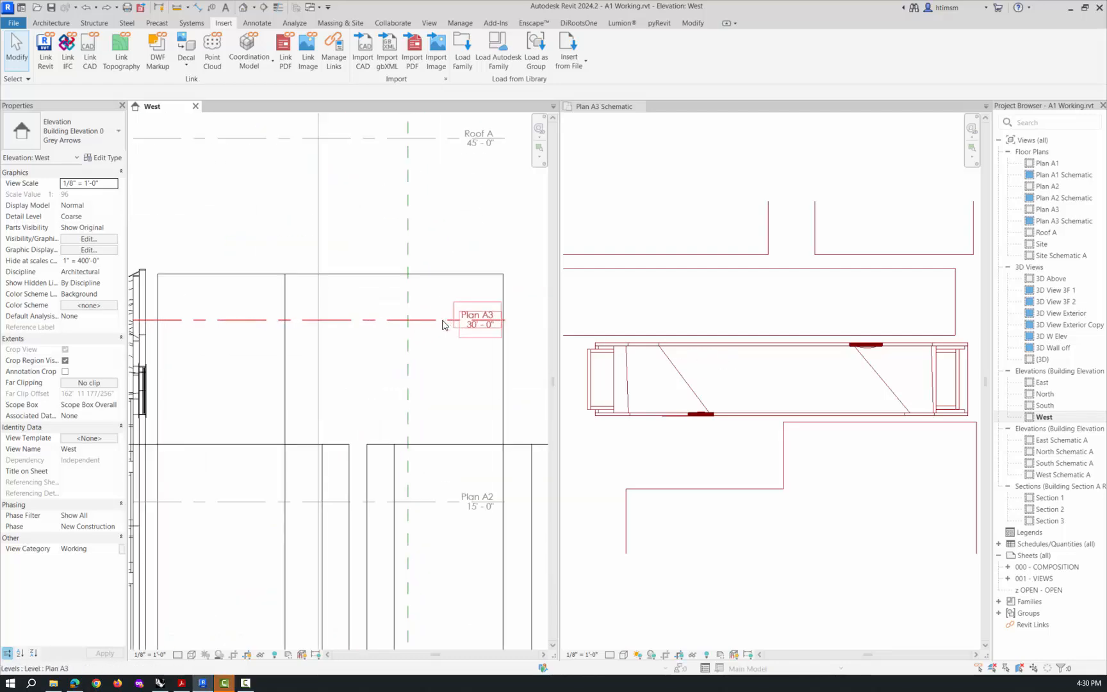
pyautogui.scroll(-3, 510, 324)
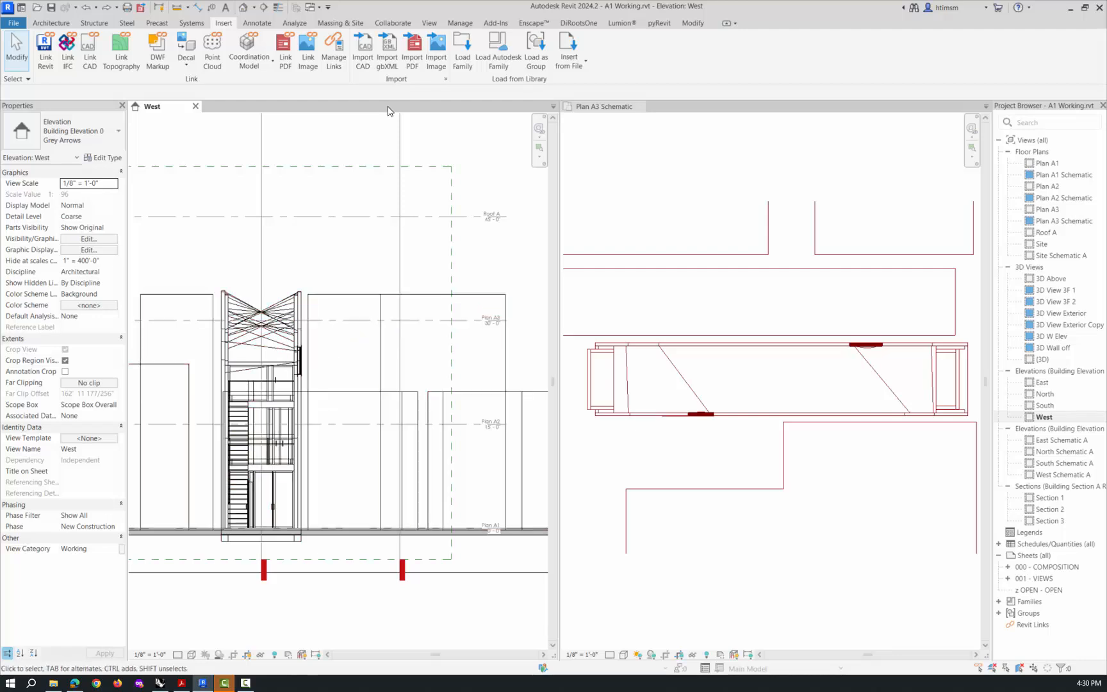
# Try to move the Plan A3 level down to the upper floor's top surface, accepting the deletion of dependent elements.
pyautogui.click(691, 24)
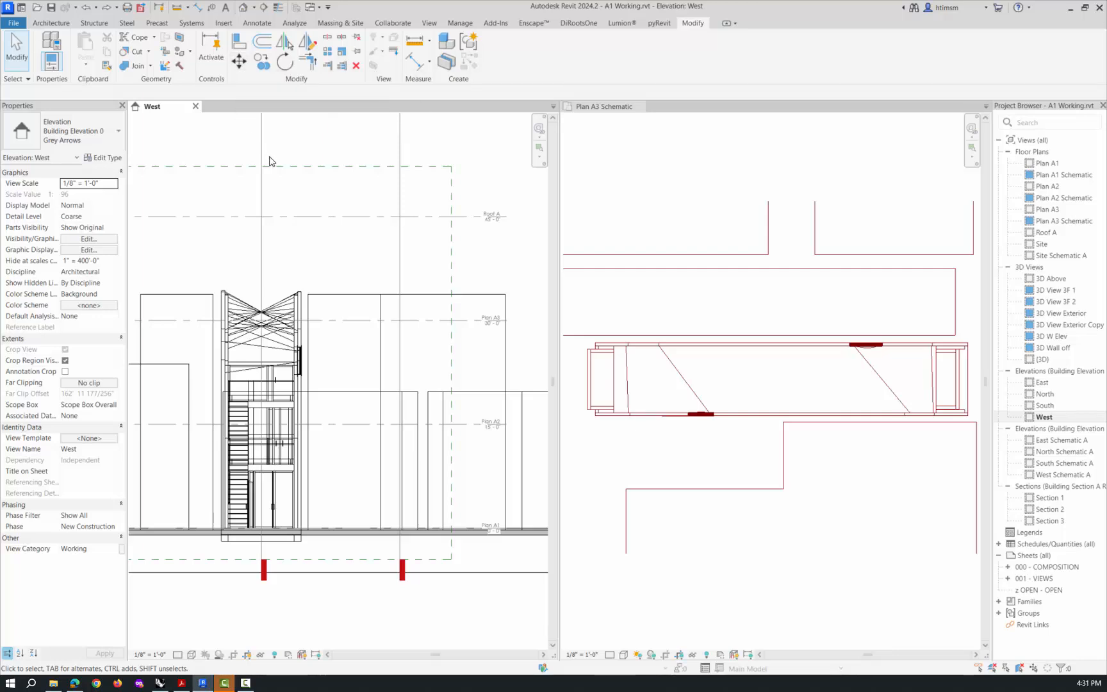
pyautogui.click(420, 320)
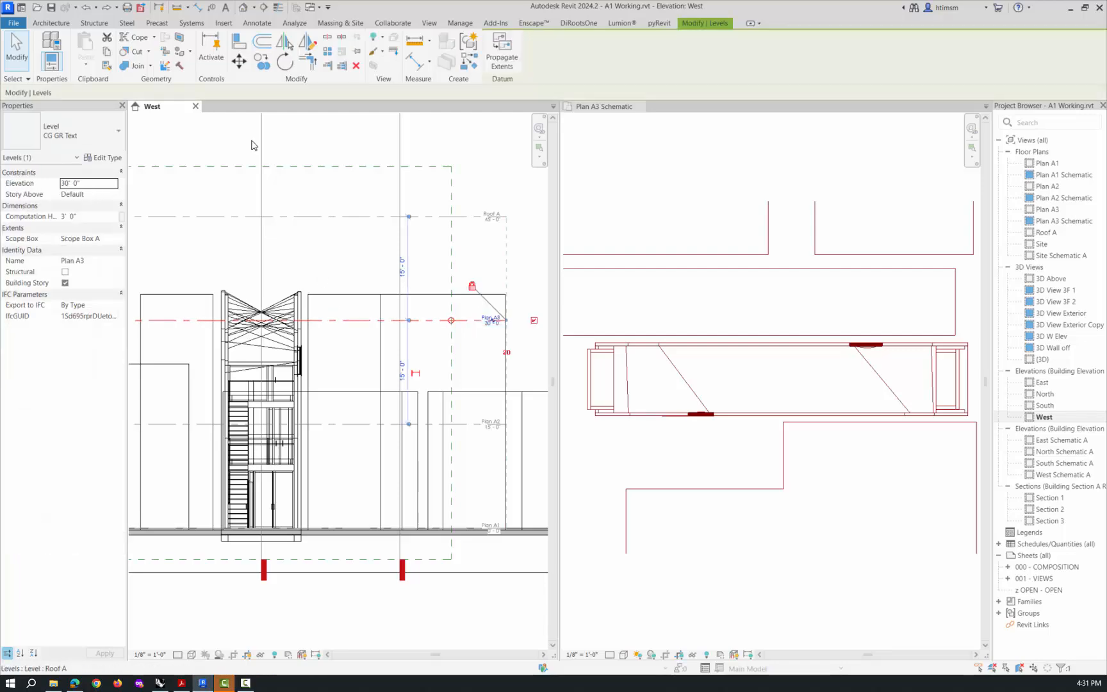
pyautogui.click(239, 62)
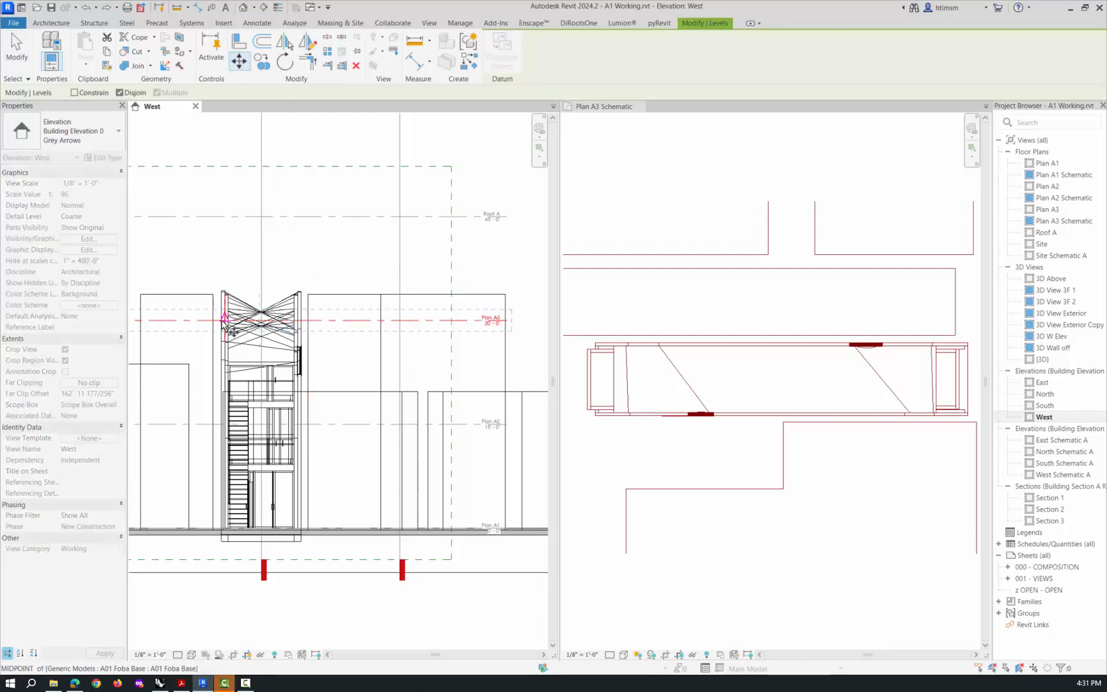
pyautogui.scroll(4, 223, 326)
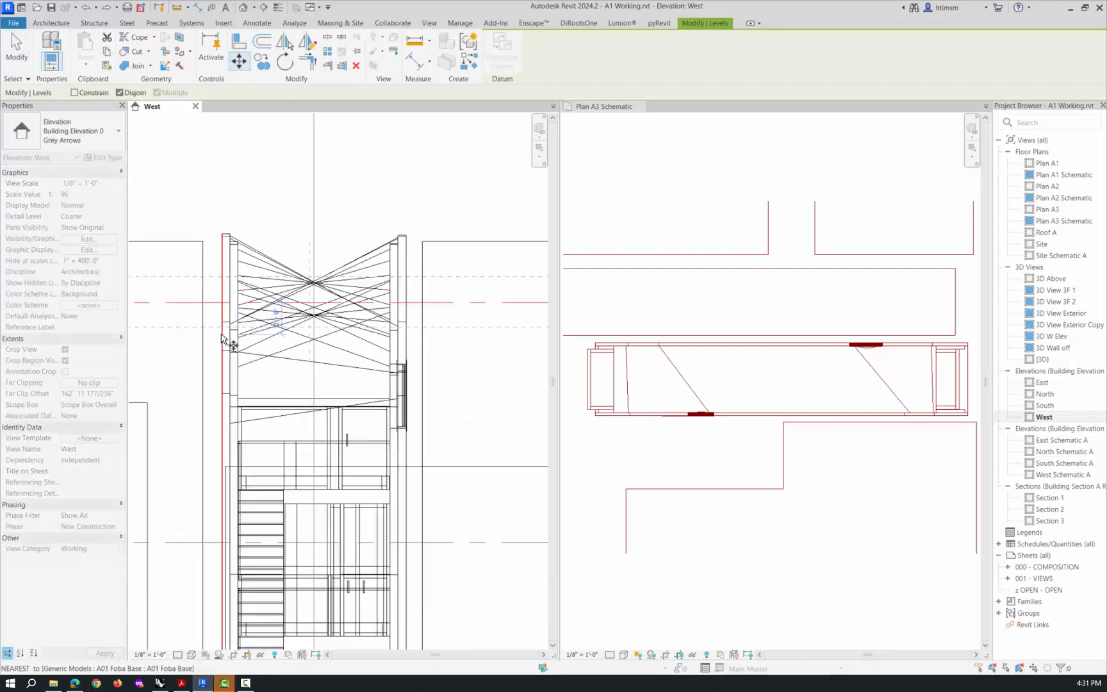
pyautogui.click(345, 299)
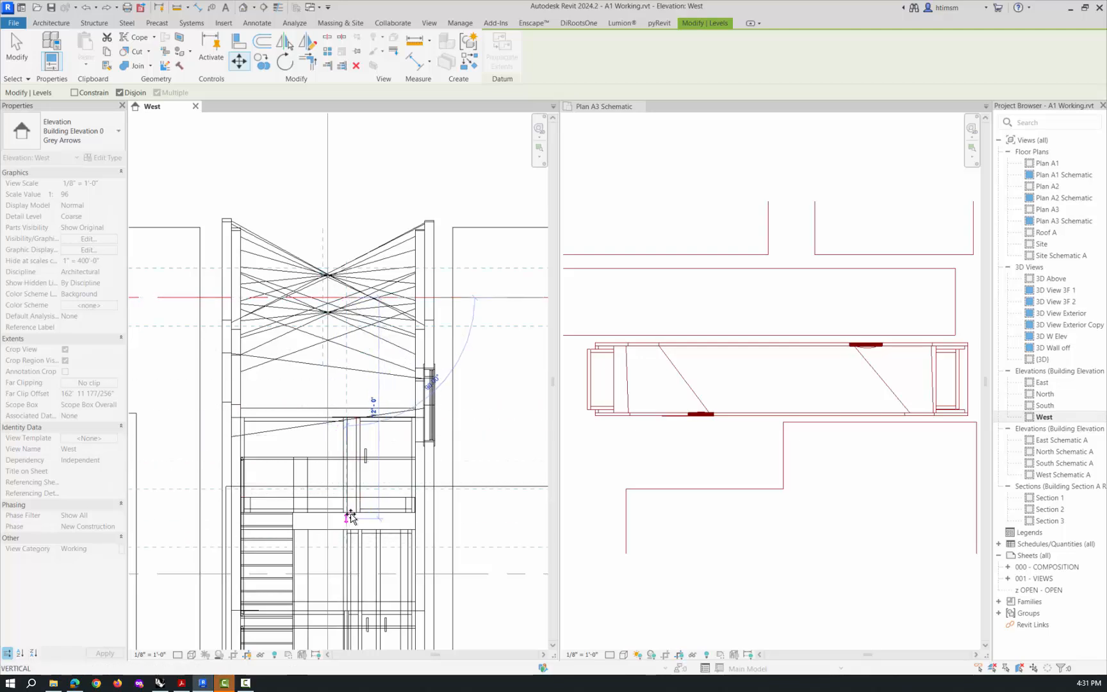
pyautogui.scroll(3, 350, 516)
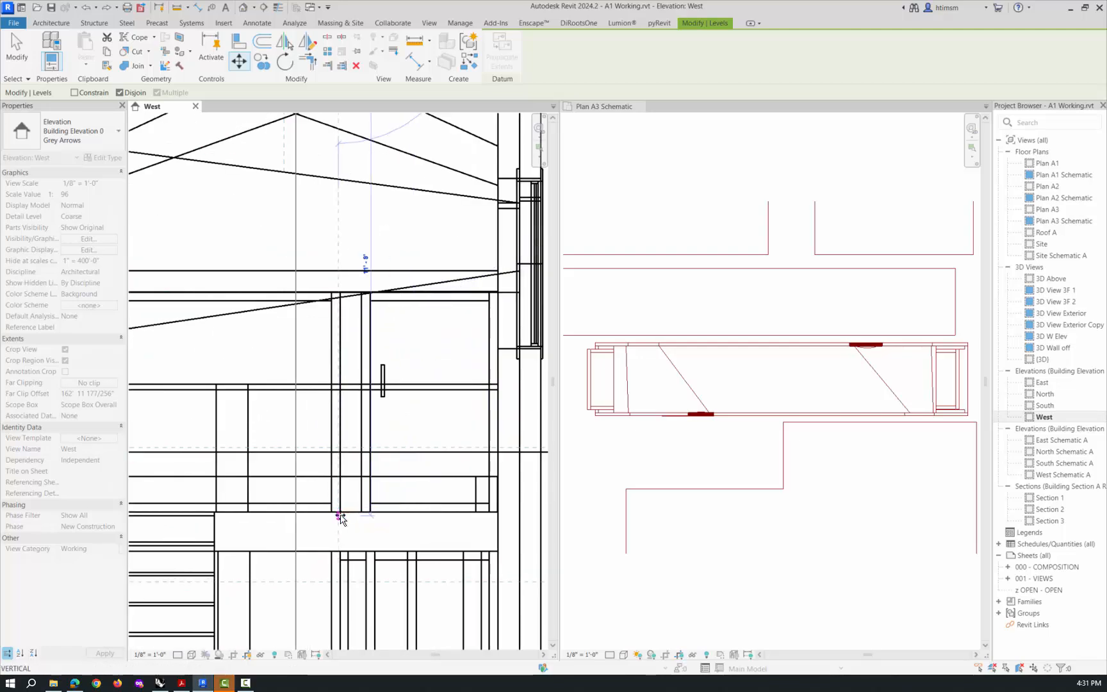
pyautogui.click(339, 514)
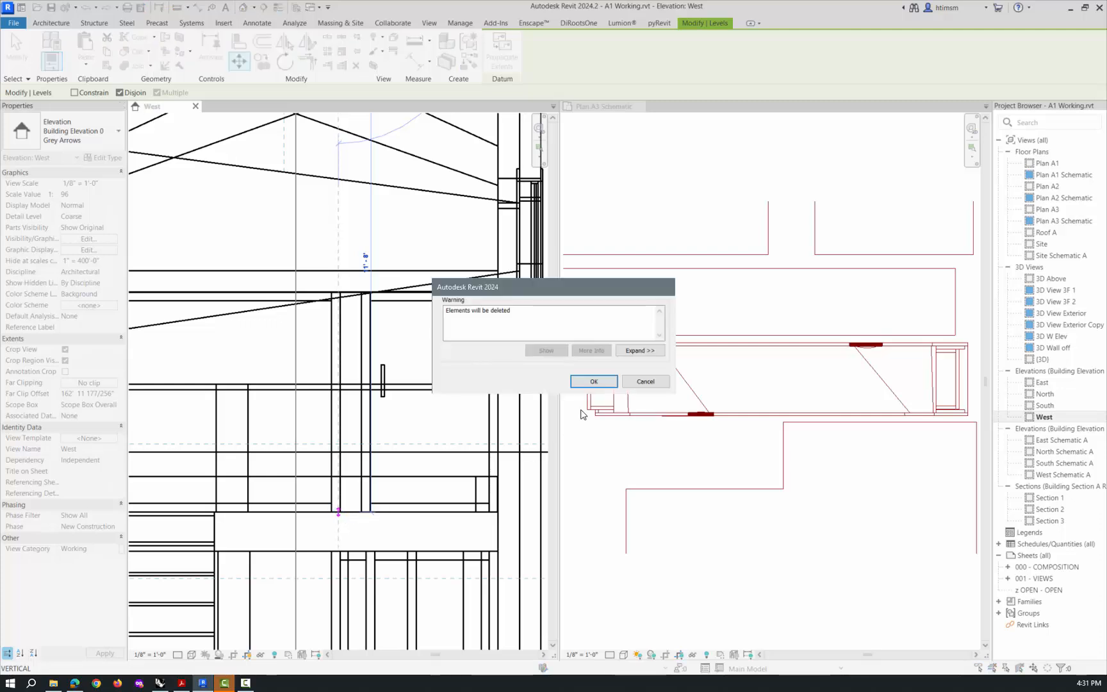
pyautogui.click(594, 381)
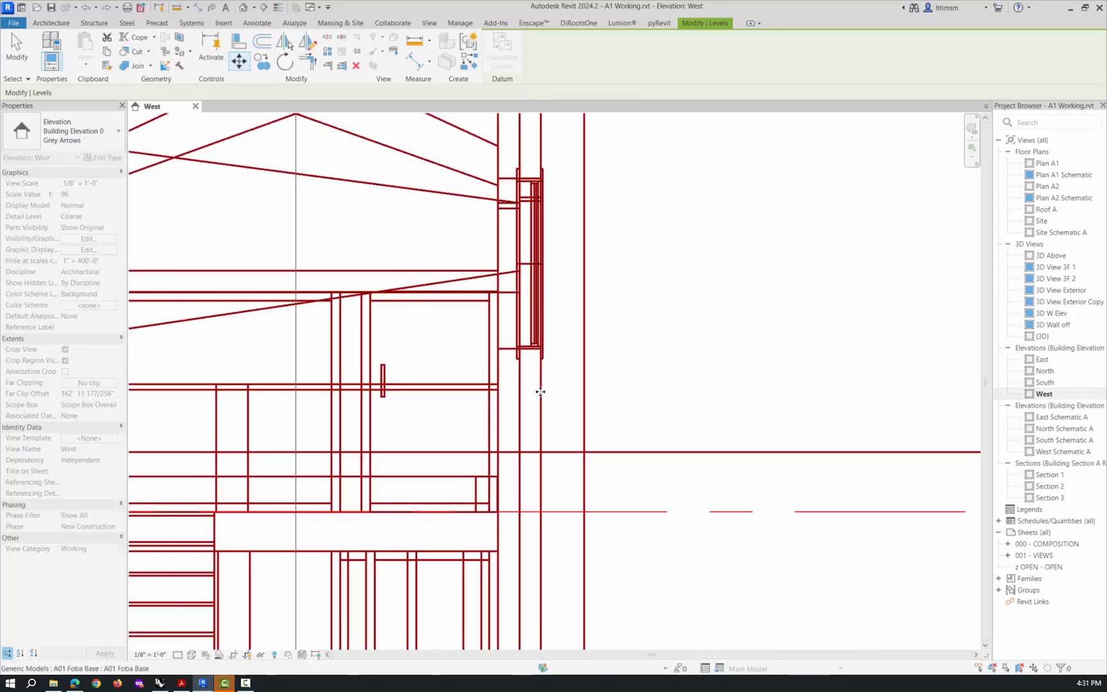
# Align the Plan A3 level with the top surface of the building's upper floor in the West elevation.
pyautogui.scroll(-5, 420, 363)
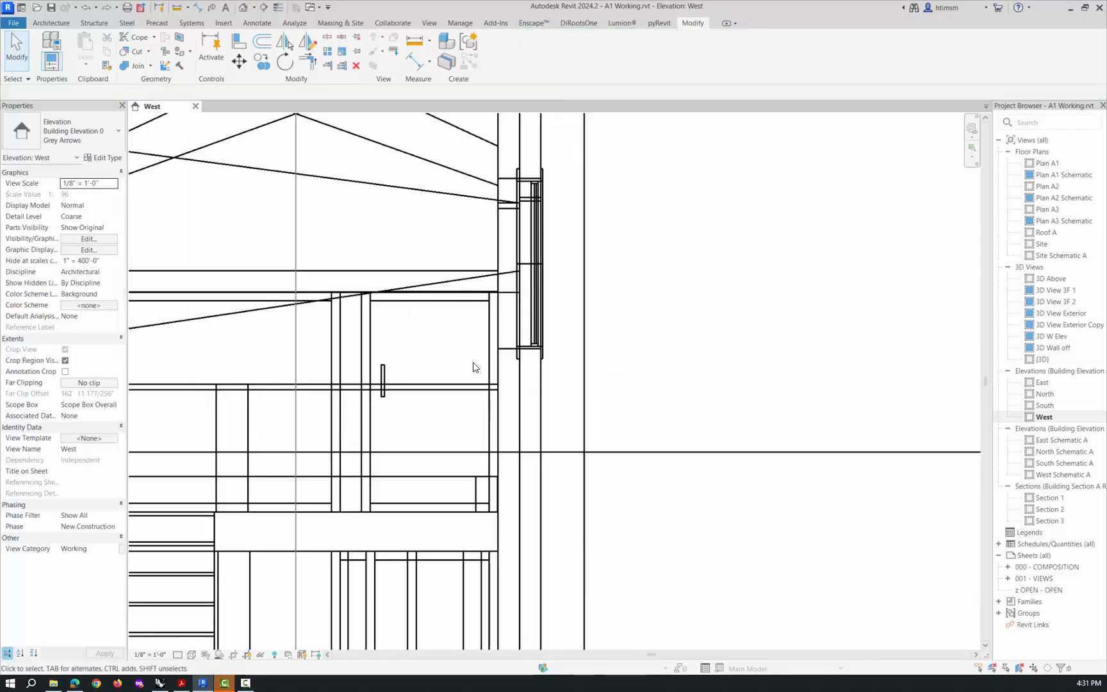
pyautogui.scroll(-2, 550, 391)
pyautogui.scroll(-3, 551, 389)
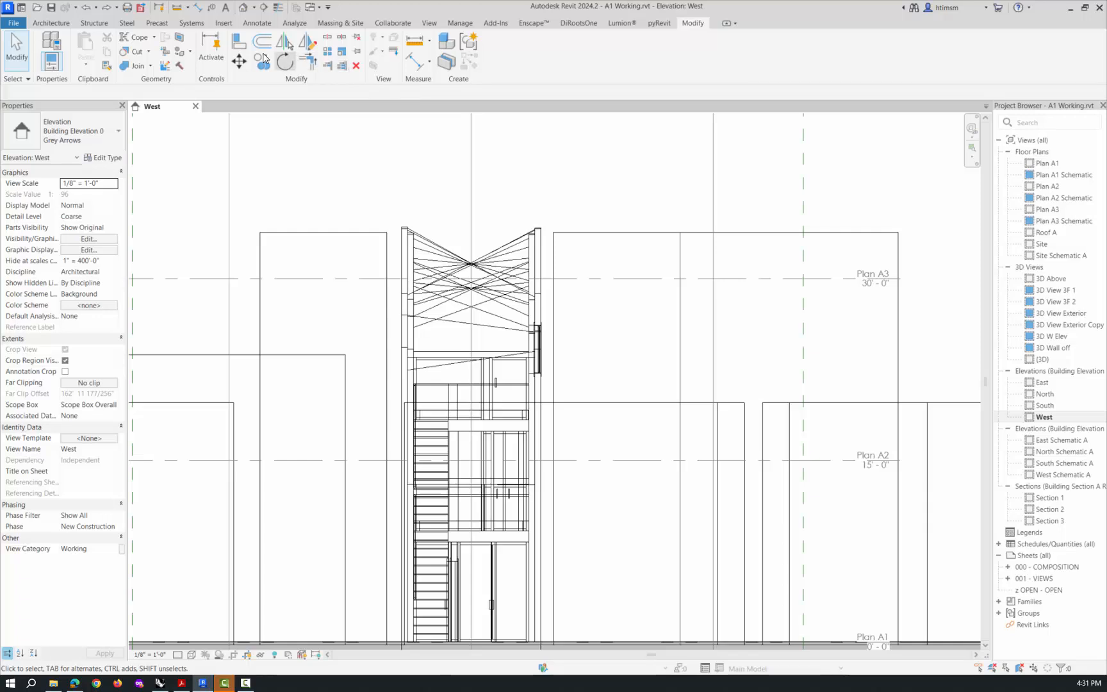
pyautogui.press('a')
pyautogui.press('l')
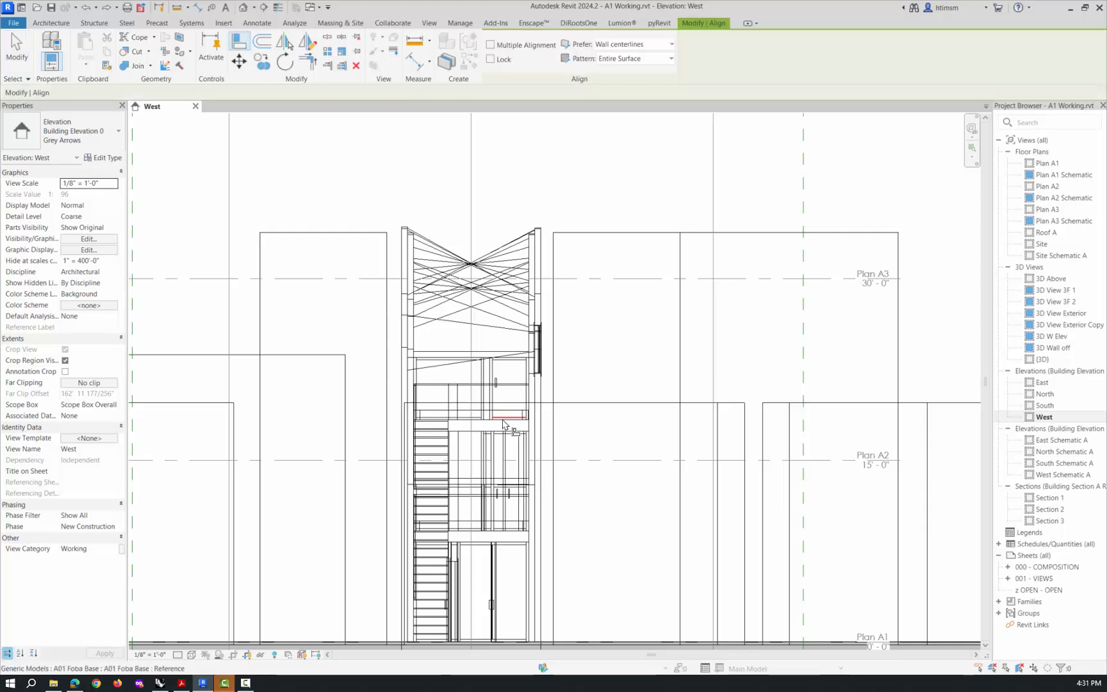
pyautogui.click(577, 282)
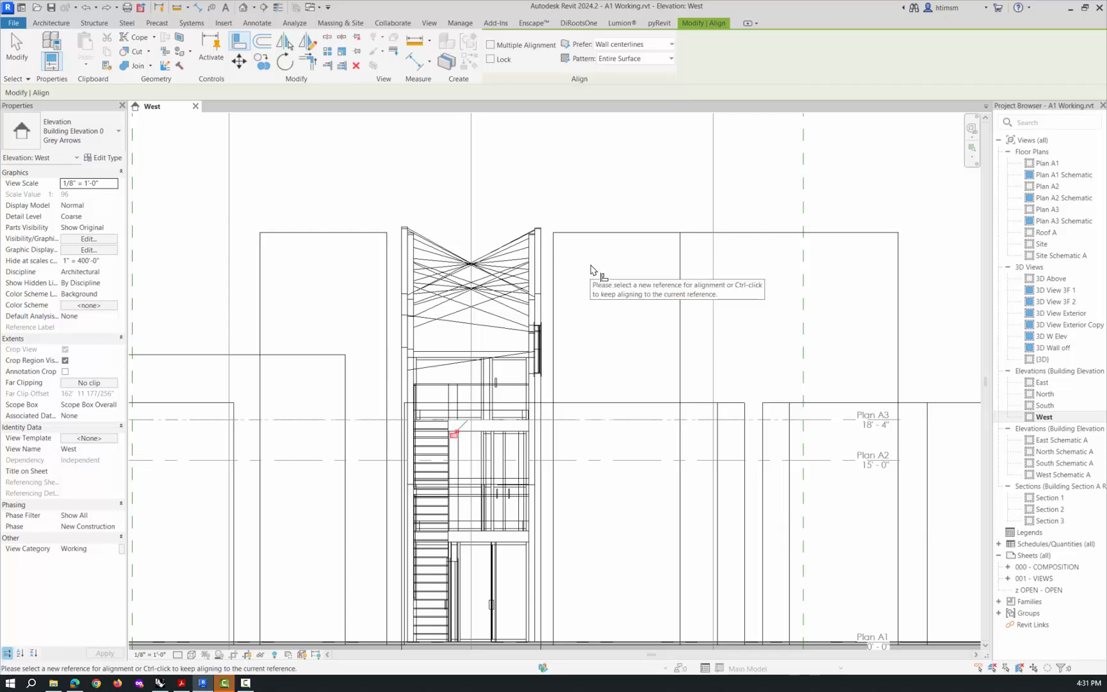
pyautogui.press('Escape')
pyautogui.press('Escape')
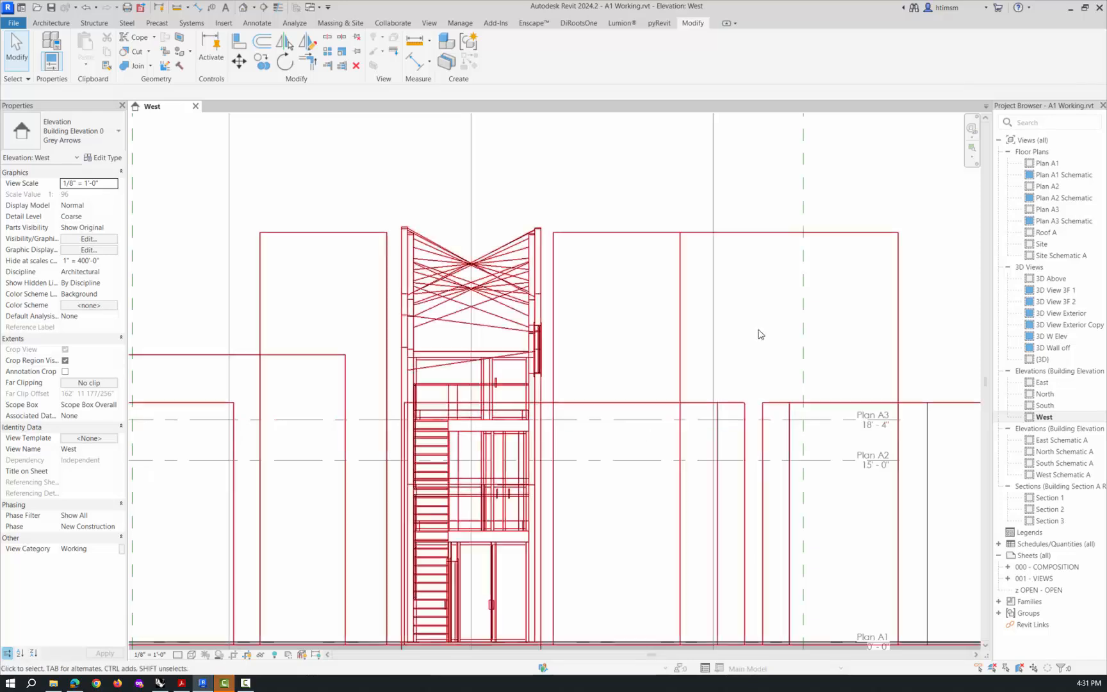
# Open Plan A3 Schematic tiled beside the West elevation and frame the building and its level lines in both views.
pyautogui.doubleClick(1058, 221)
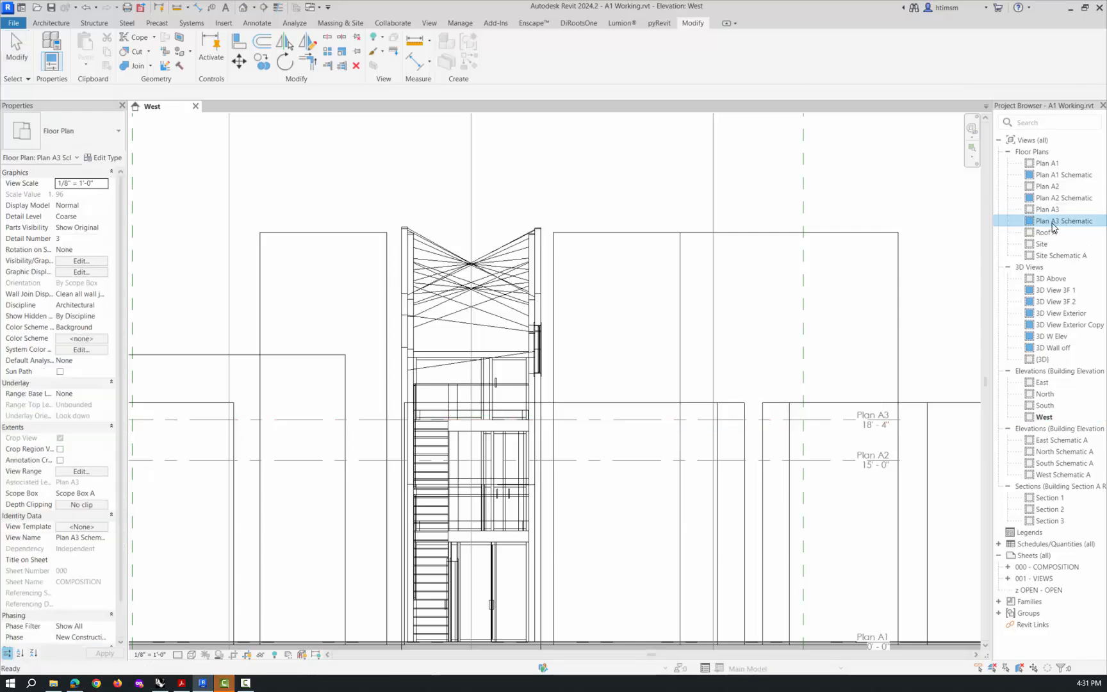
pyautogui.press('w')
pyautogui.press('t')
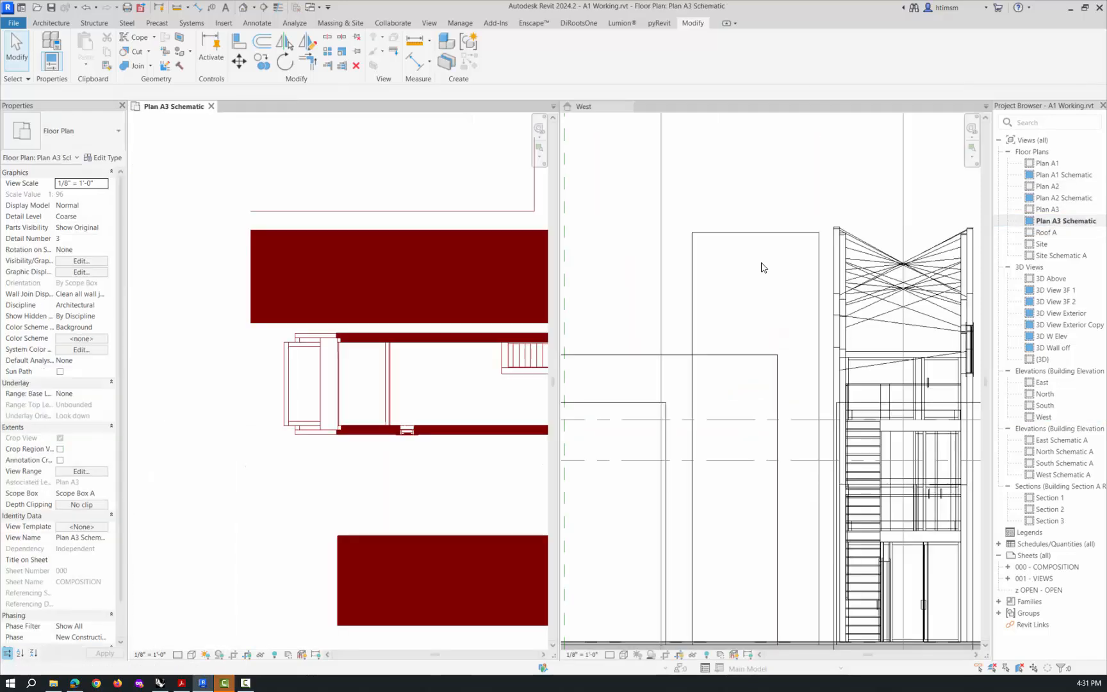
pyautogui.press('z')
pyautogui.press('a')
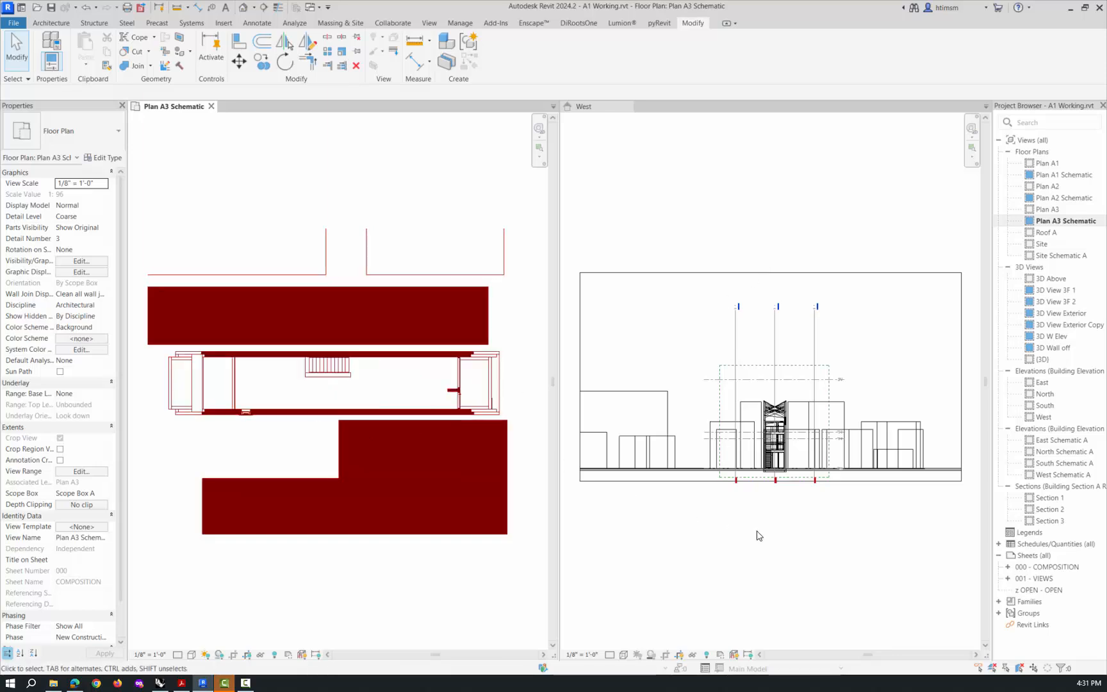
pyautogui.scroll(1, 362, 367)
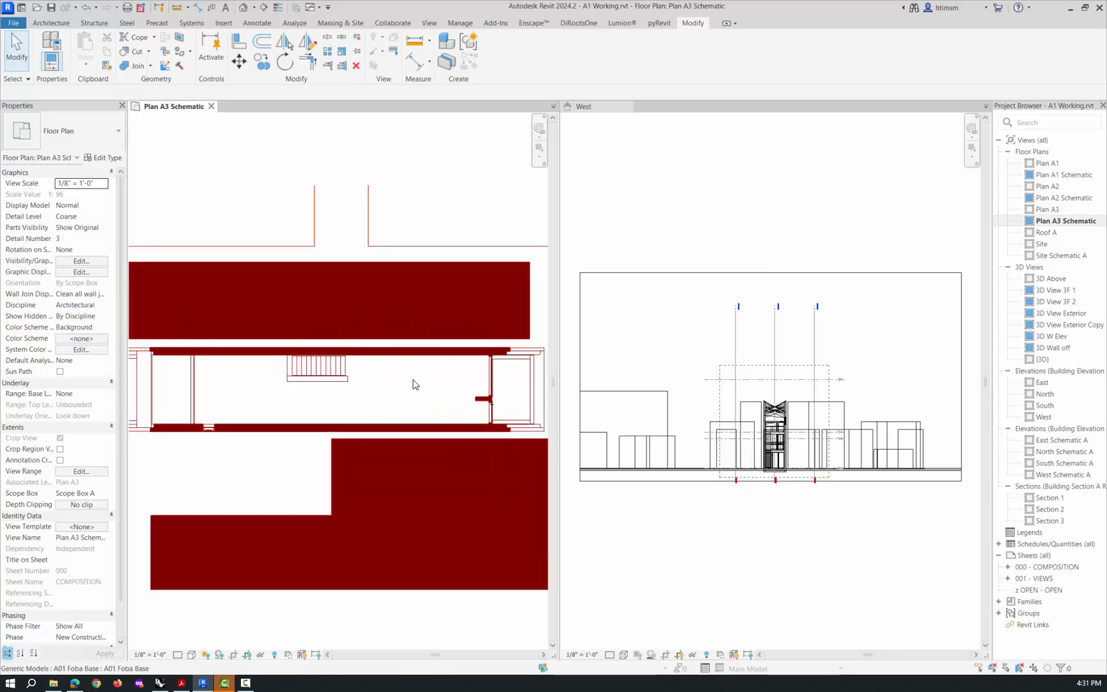
pyautogui.scroll(3, 863, 437)
pyautogui.scroll(4, 718, 436)
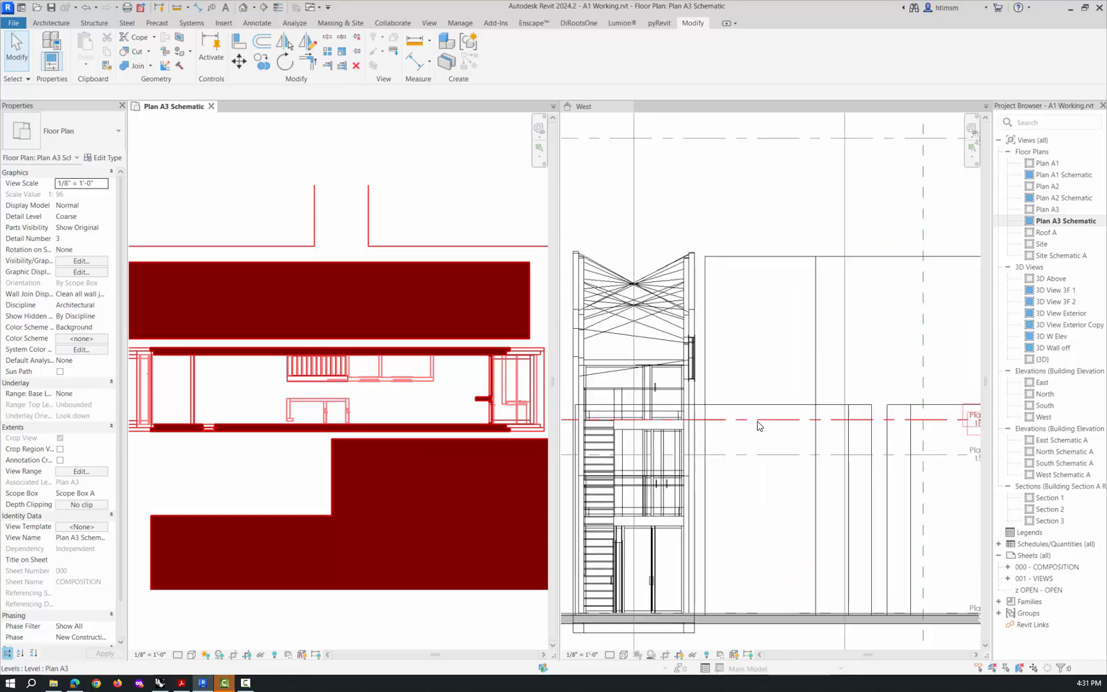
# Nudge the Plan A3 level up in the West elevation to an elevation of 29' 10", watching the Plan A3 Schematic cut.
pyautogui.click(758, 421)
pyautogui.click(758, 421)
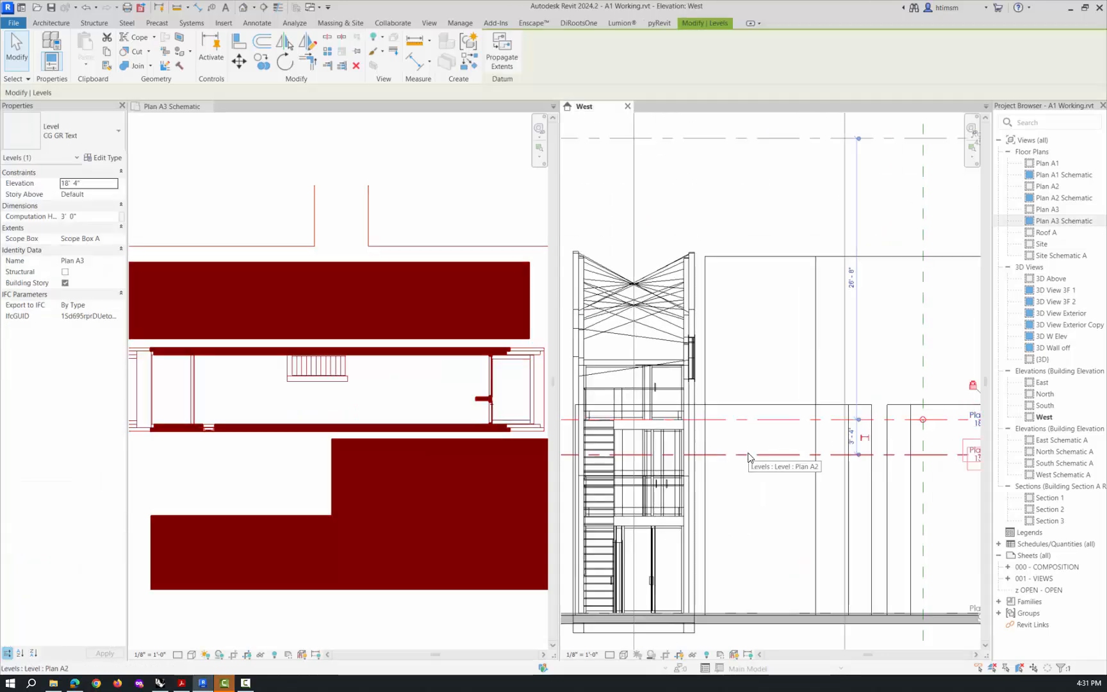
pyautogui.press('Up')
pyautogui.press('Up')
pyautogui.press('Up')
pyautogui.press('Up')
pyautogui.press('Up')
pyautogui.press('Up')
pyautogui.press('Up')
pyautogui.press('Up')
pyautogui.press('Up')
pyautogui.press('Up')
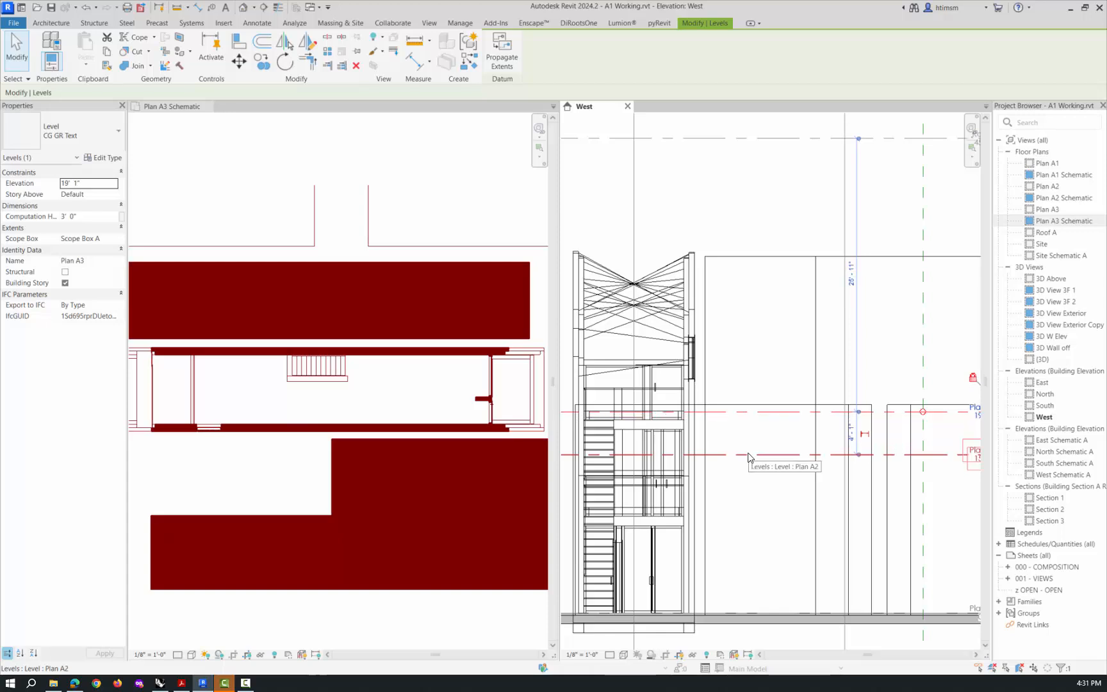
pyautogui.press('Up')
pyautogui.press('Up')
pyautogui.press('Up')
pyautogui.press('Up')
pyautogui.press('Up')
pyautogui.press('Up')
pyautogui.press('Up')
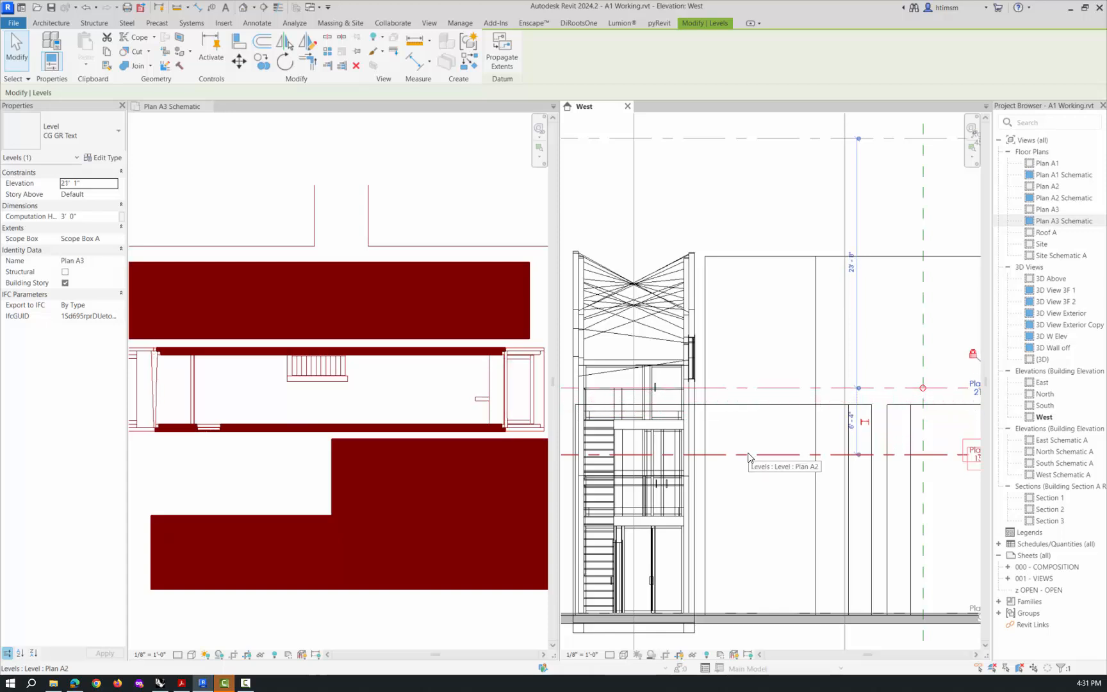
pyautogui.press('Up')
pyautogui.press('Up')
pyautogui.press('Up')
pyautogui.press('Up')
pyautogui.press('Up')
pyautogui.press('Up')
pyautogui.press('Up')
pyautogui.press('Up')
pyautogui.press('Up')
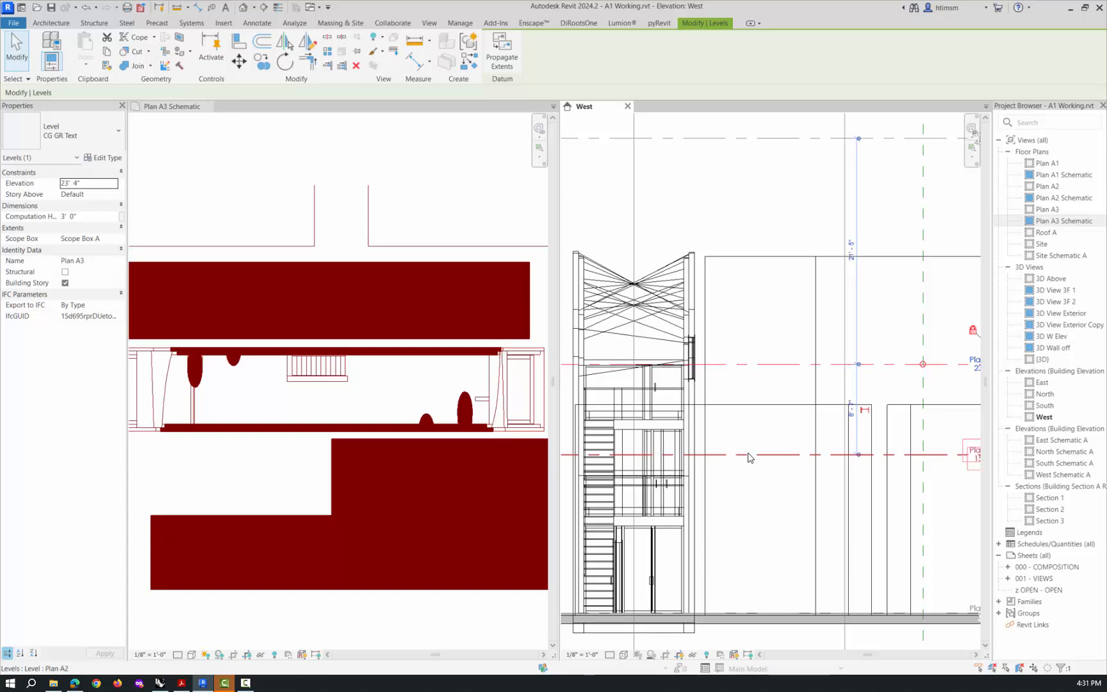
pyautogui.press('Up')
pyautogui.press('Up')
pyautogui.press('Up')
pyautogui.press('Up')
pyautogui.press('Up')
pyautogui.press('Up')
pyautogui.press('Up')
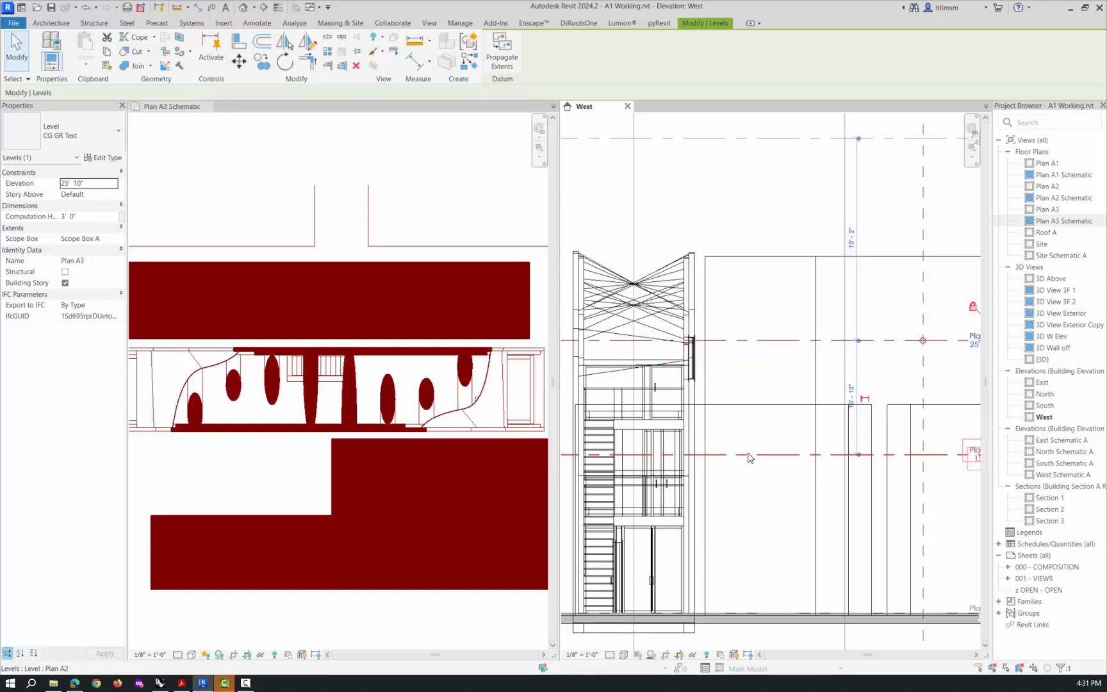
pyautogui.press('Up')
pyautogui.press('Up')
pyautogui.press('Up')
pyautogui.press('Up')
pyautogui.press('Up')
pyautogui.press('Up')
pyautogui.press('Up')
pyautogui.press('Up')
pyautogui.press('Up')
pyautogui.press('Up')
pyautogui.press('Up')
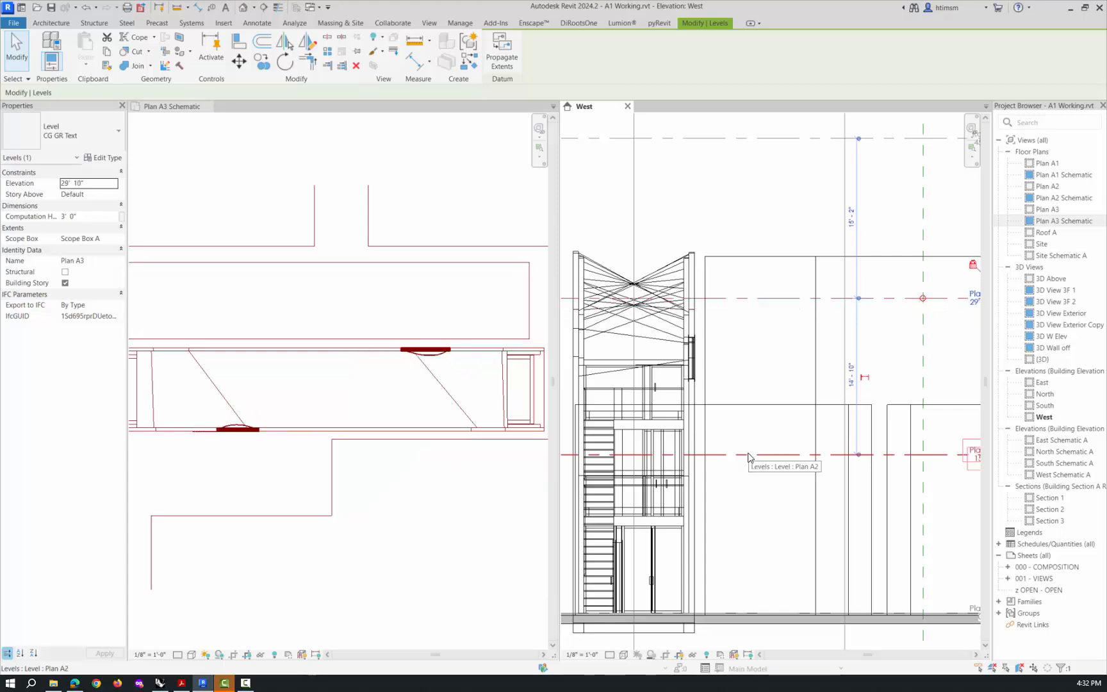
# Nudge the Plan A3 level down to an elevation of 28' 1" in the West elevation.
pyautogui.press('Down')
pyautogui.press('Down')
pyautogui.press('Down')
pyautogui.press('Down')
pyautogui.press('Down')
pyautogui.press('Down')
pyautogui.press('Down')
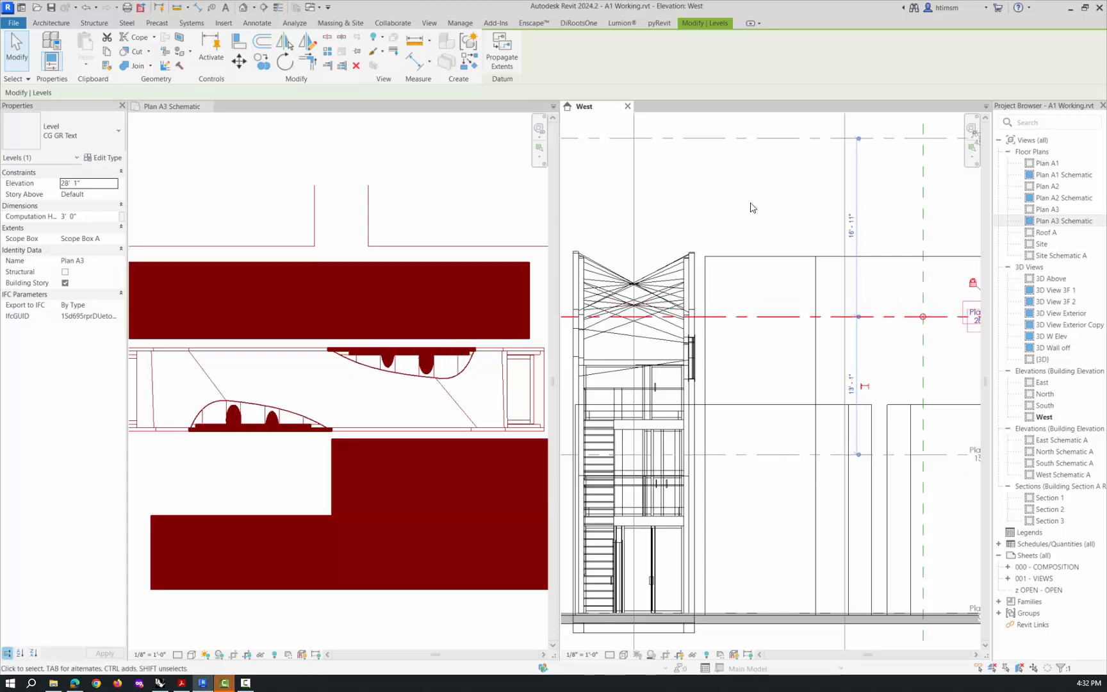
# Align the Plan A3 level with the top surface of the building's upper floor.
pyautogui.click(239, 42)
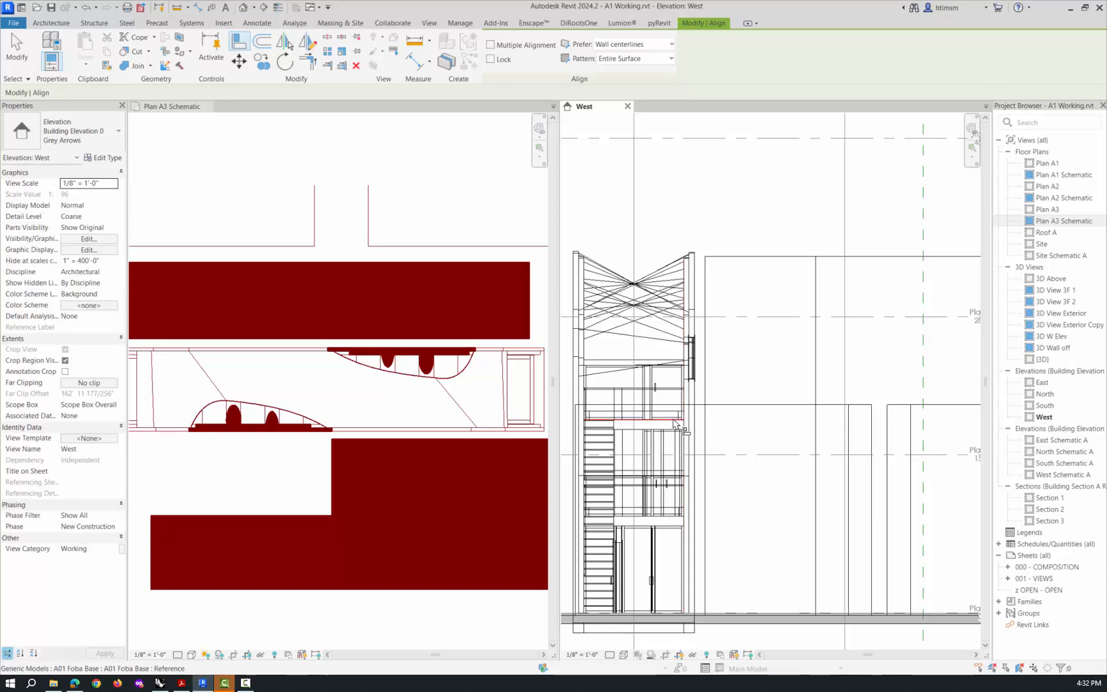
pyautogui.click(740, 322)
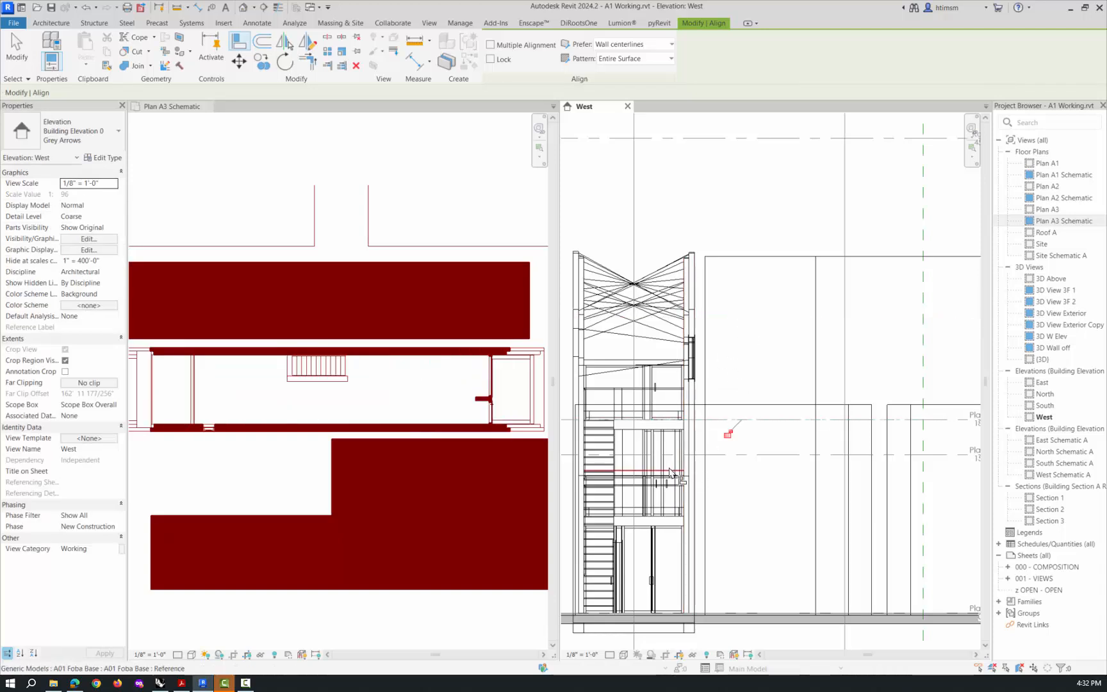
pyautogui.press('Escape')
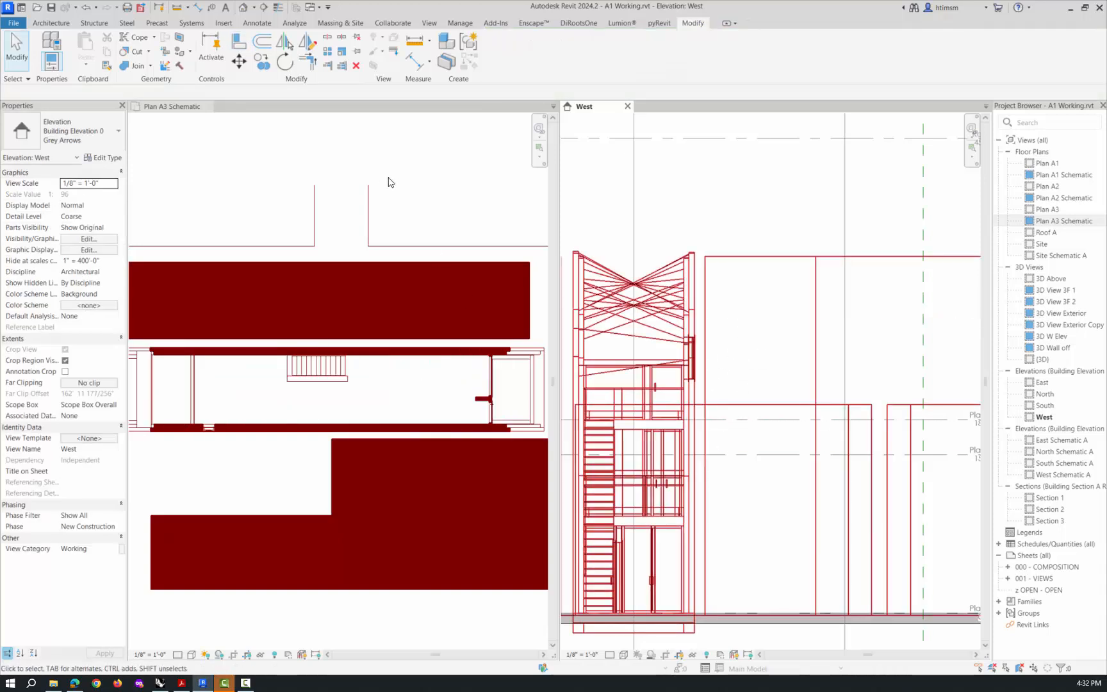
# Set the view depth offset in Plan A3 Schematic's view range to 0' 0".
pyautogui.click(387, 181)
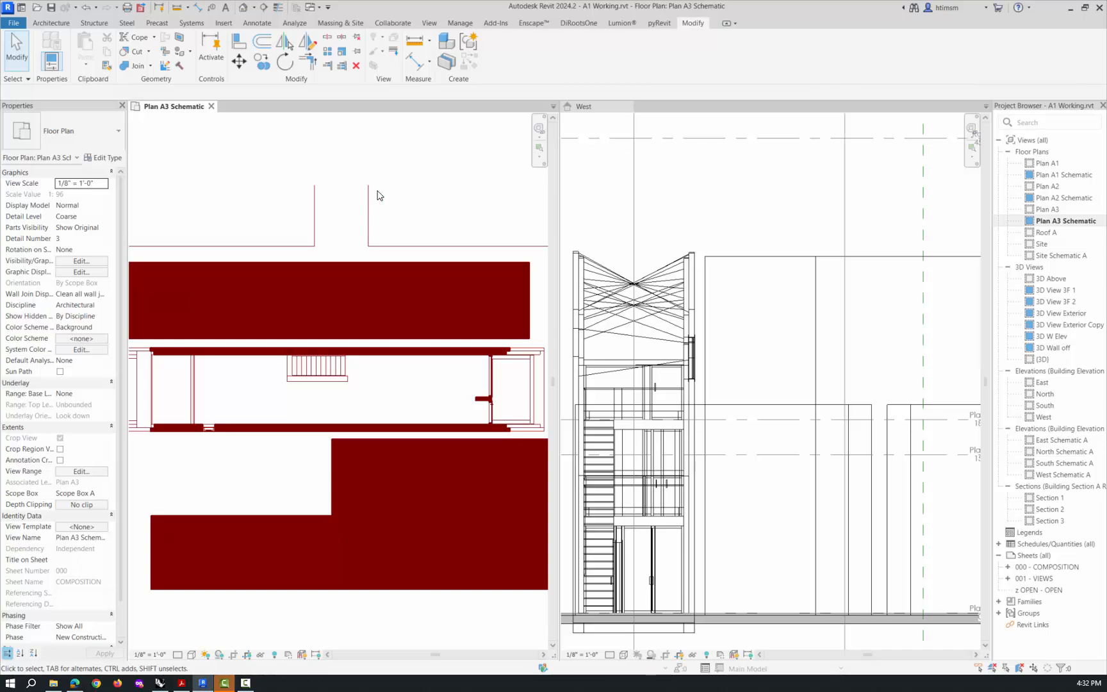
pyautogui.click(81, 473)
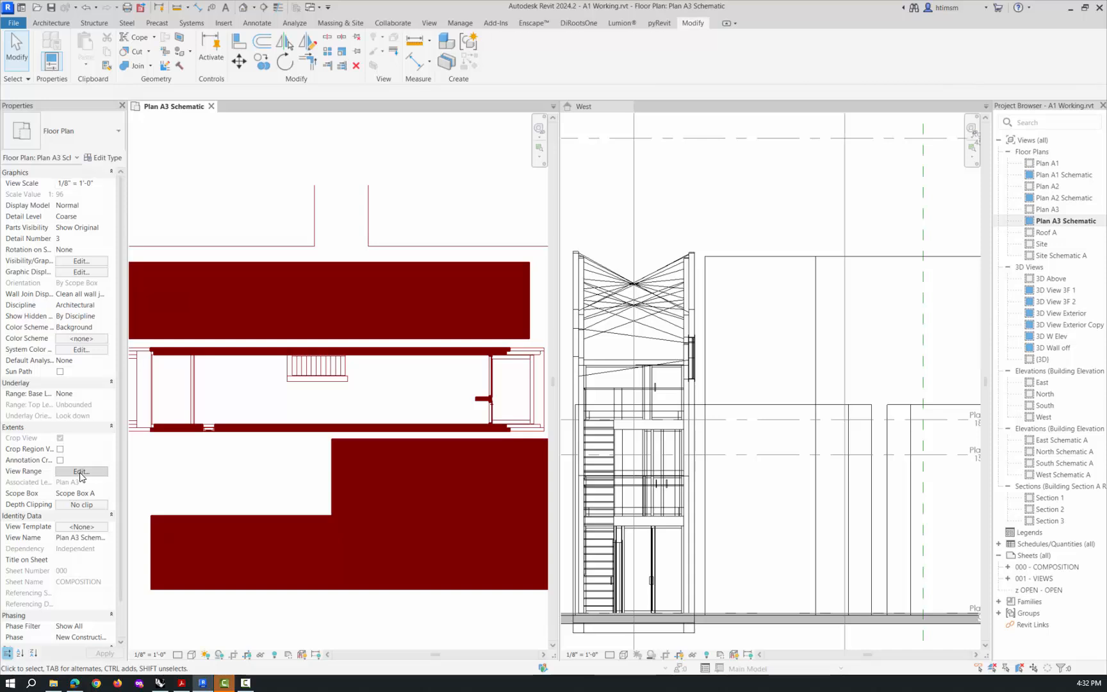
pyautogui.moveTo(714, 263); pyautogui.dragTo(365, 143)
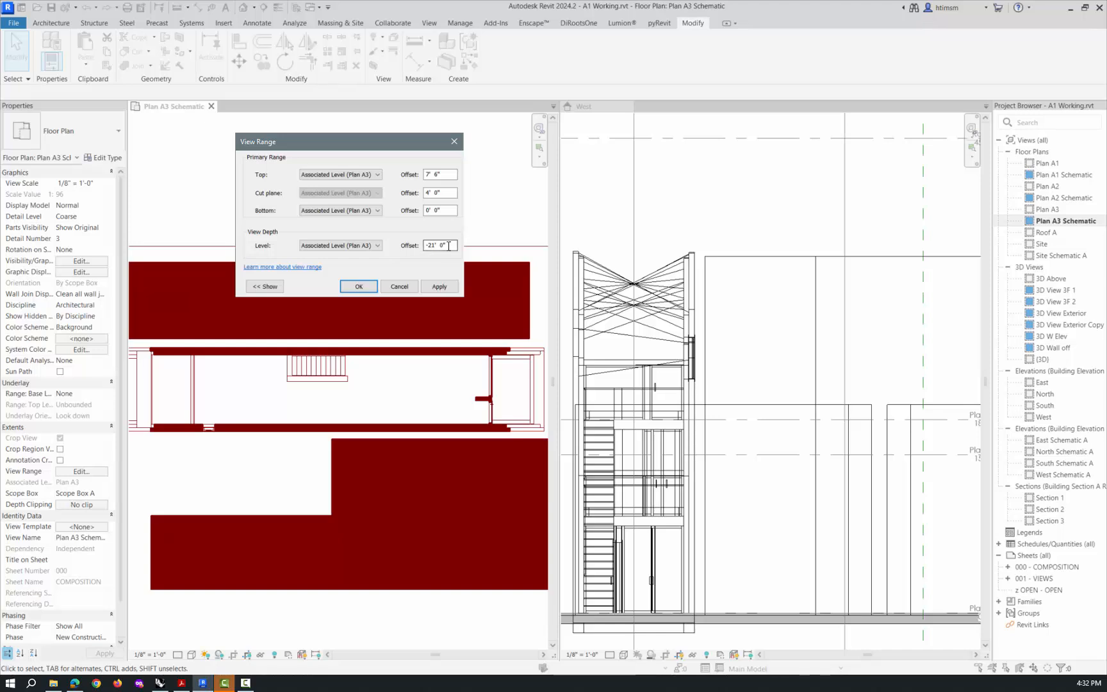
pyautogui.moveTo(451, 245); pyautogui.dragTo(401, 248)
pyautogui.write('0')
pyautogui.click(439, 287)
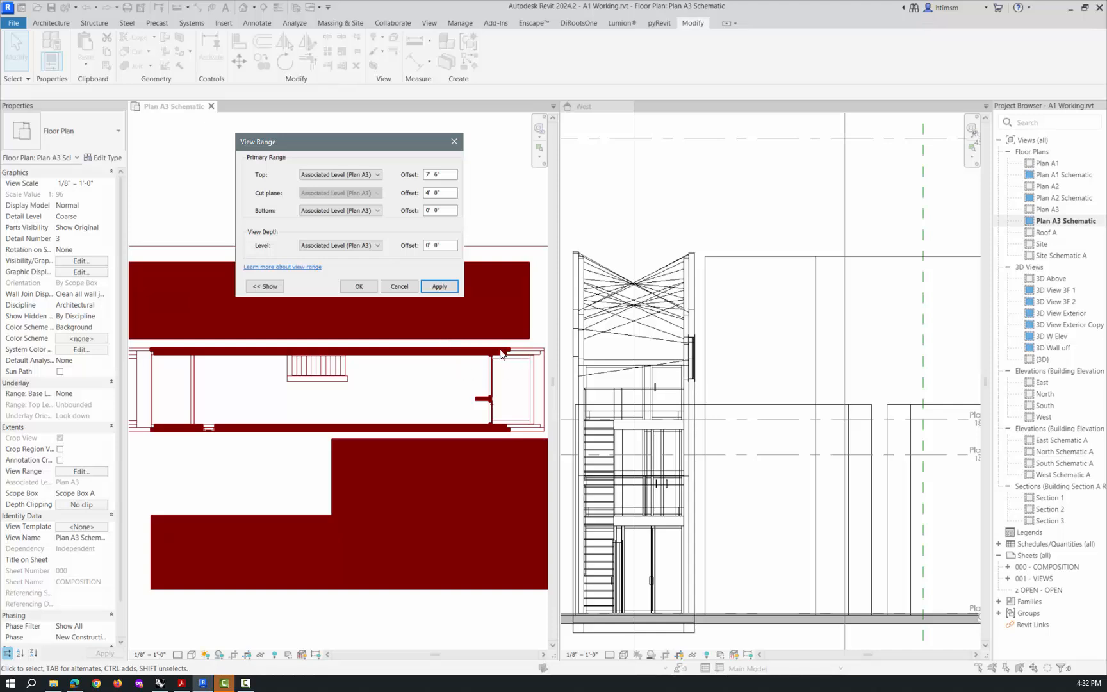
pyautogui.click(363, 288)
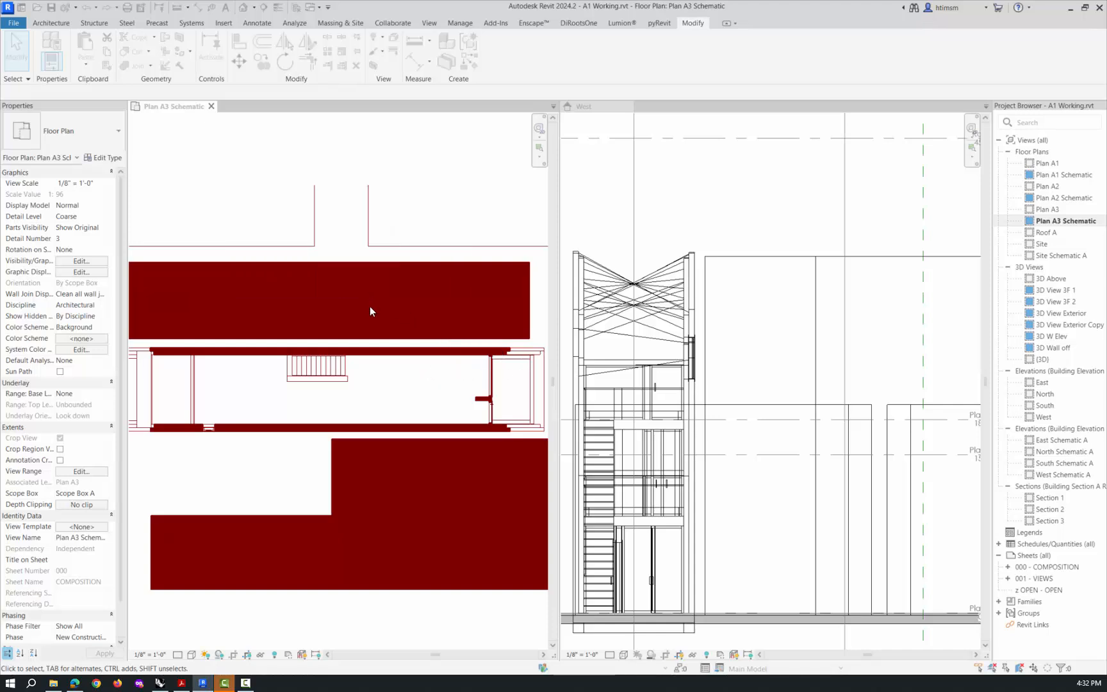
# Try a cut plane offset of 2' 0" in Plan A3 Schematic's view range.
pyautogui.scroll(-2, 378, 319)
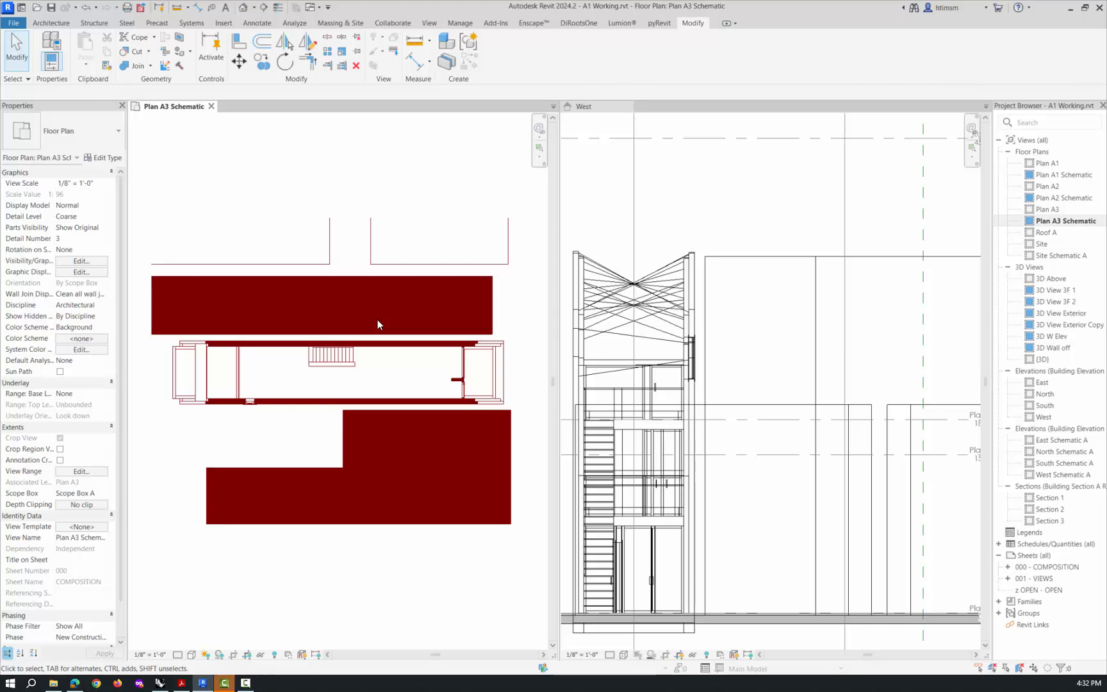
pyautogui.click(90, 476)
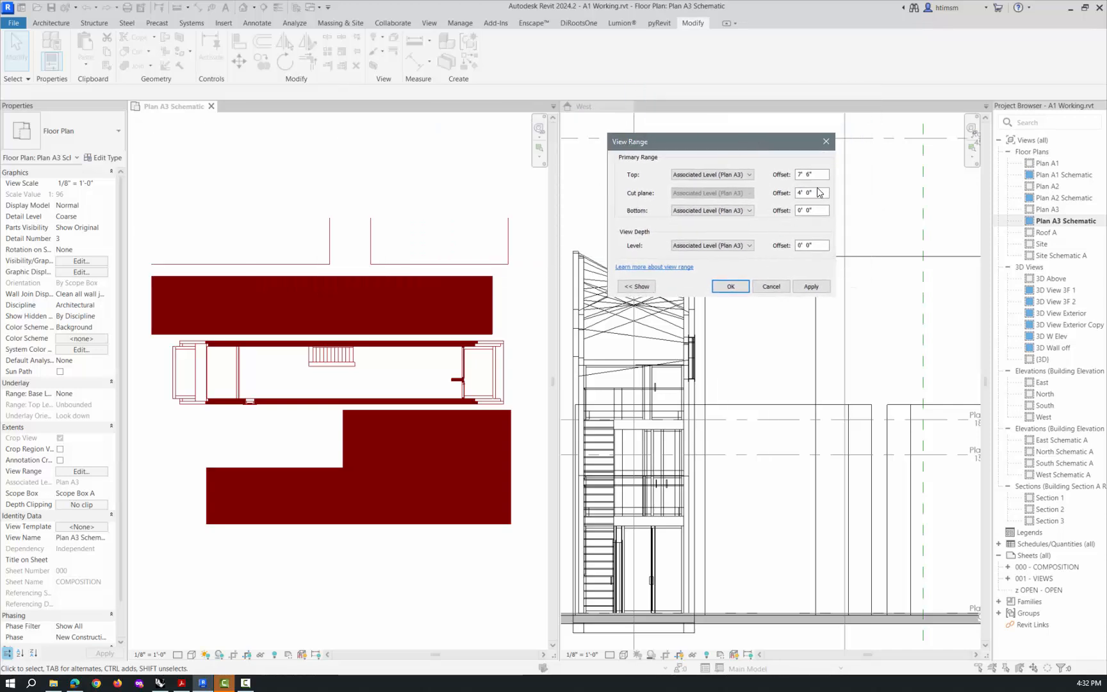
pyautogui.click(822, 192)
pyautogui.moveTo(822, 193); pyautogui.dragTo(768, 189)
pyautogui.write('2')
pyautogui.click(811, 286)
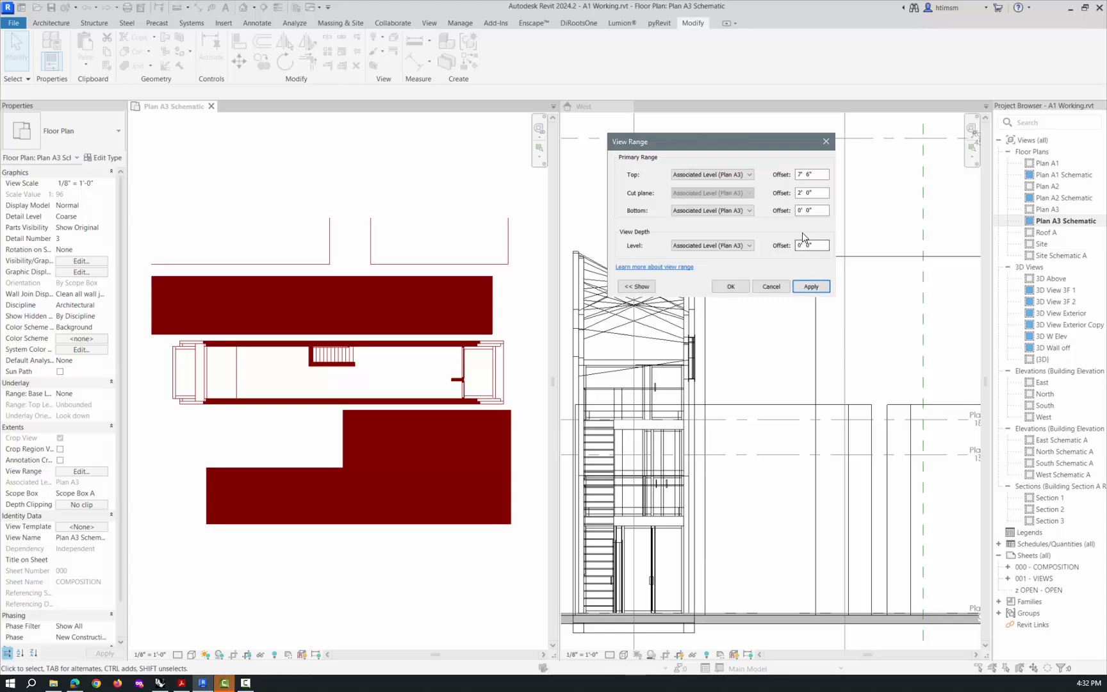
# Set Plan A3 Schematic's cut plane offset to 4' 0" and apply it.
pyautogui.moveTo(815, 193); pyautogui.dragTo(751, 193)
pyautogui.write('4')
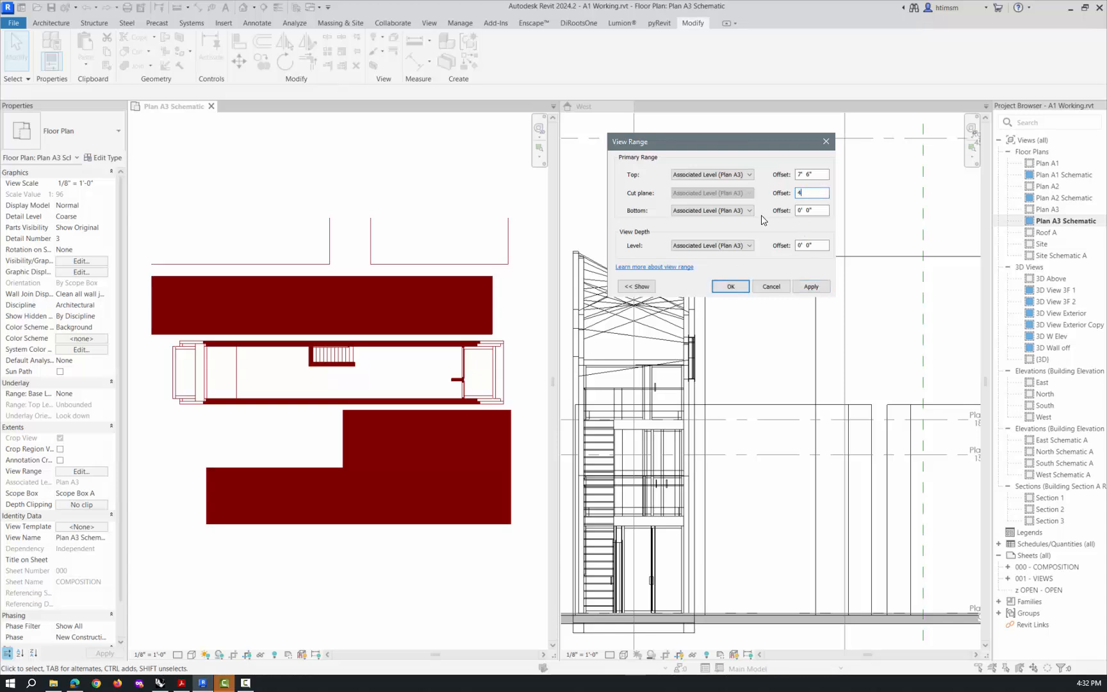
pyautogui.click(818, 289)
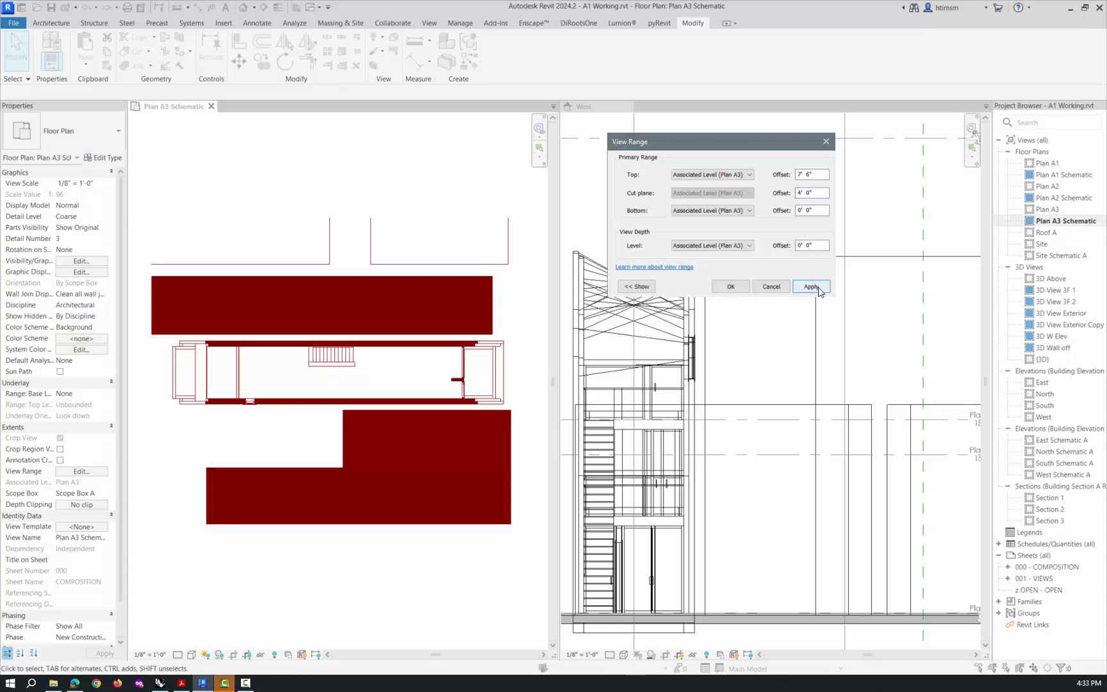
# Examine the sample diagram explaining the view range planes and close the View Range dialog.
pyautogui.moveTo(758, 149); pyautogui.dragTo(651, 140)
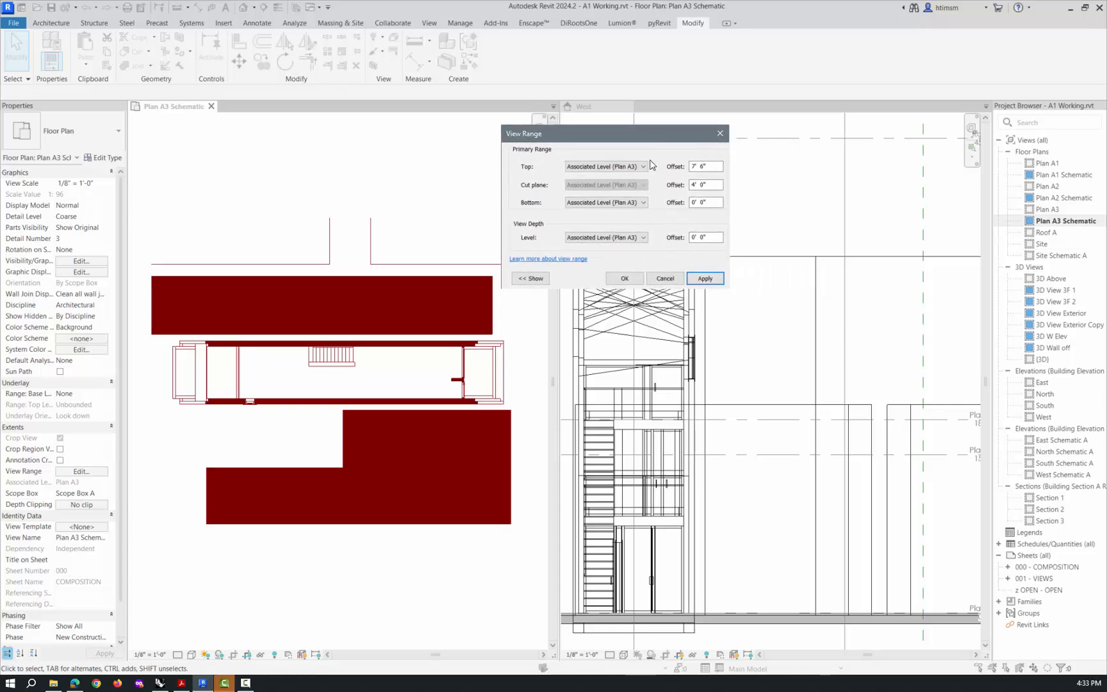
pyautogui.click(531, 277)
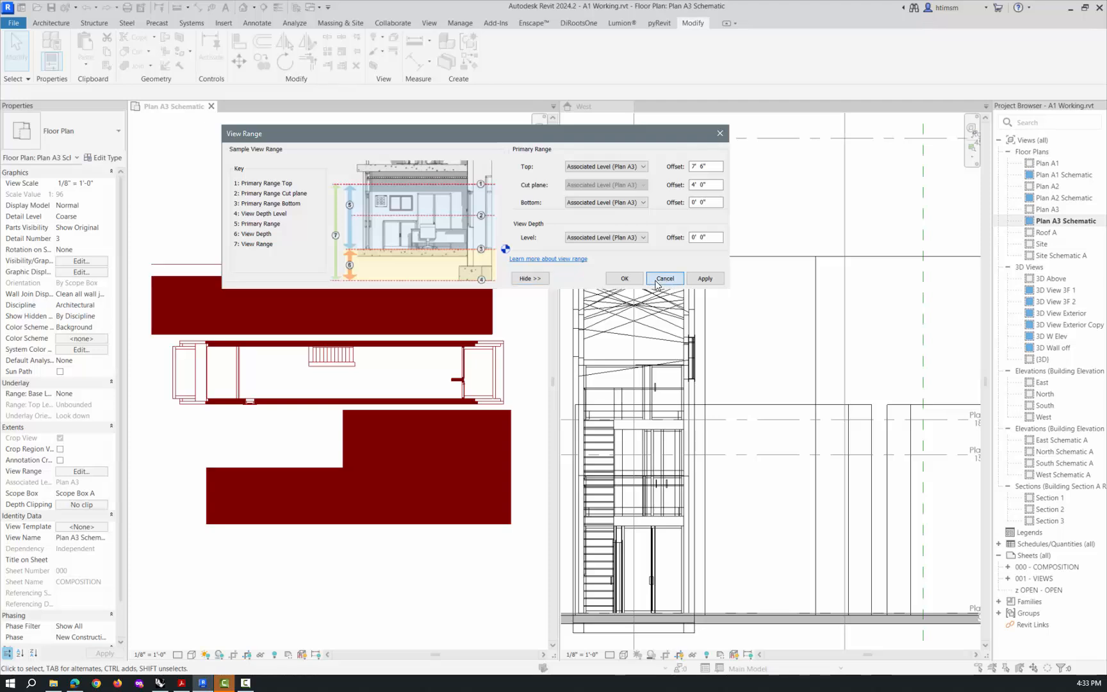
pyautogui.click(655, 282)
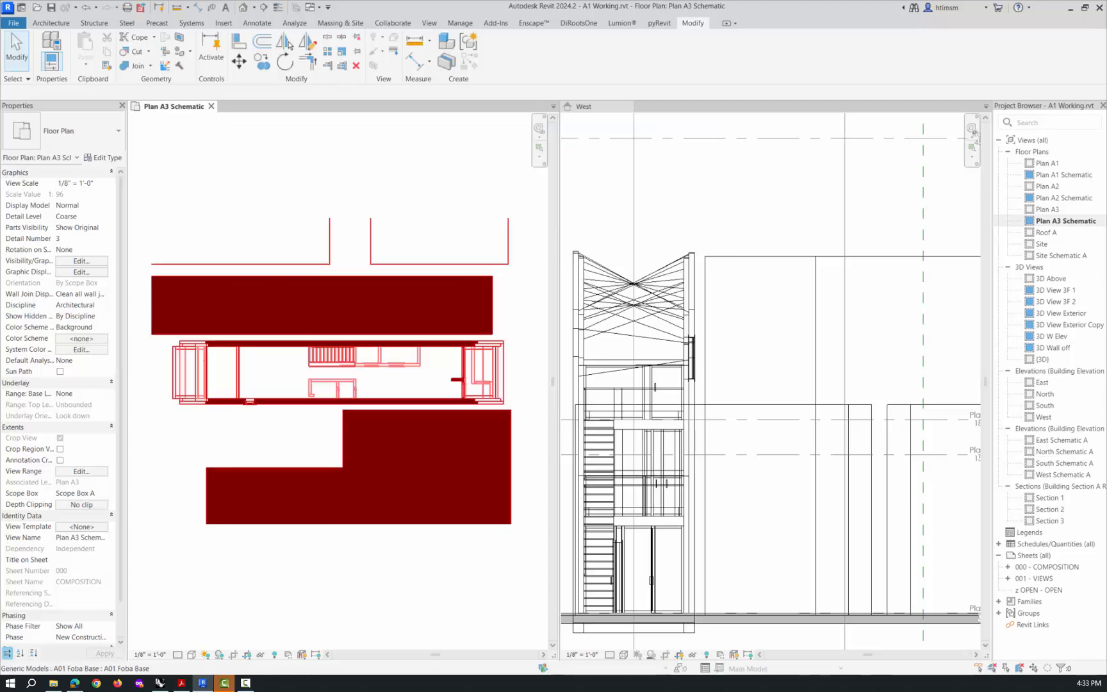